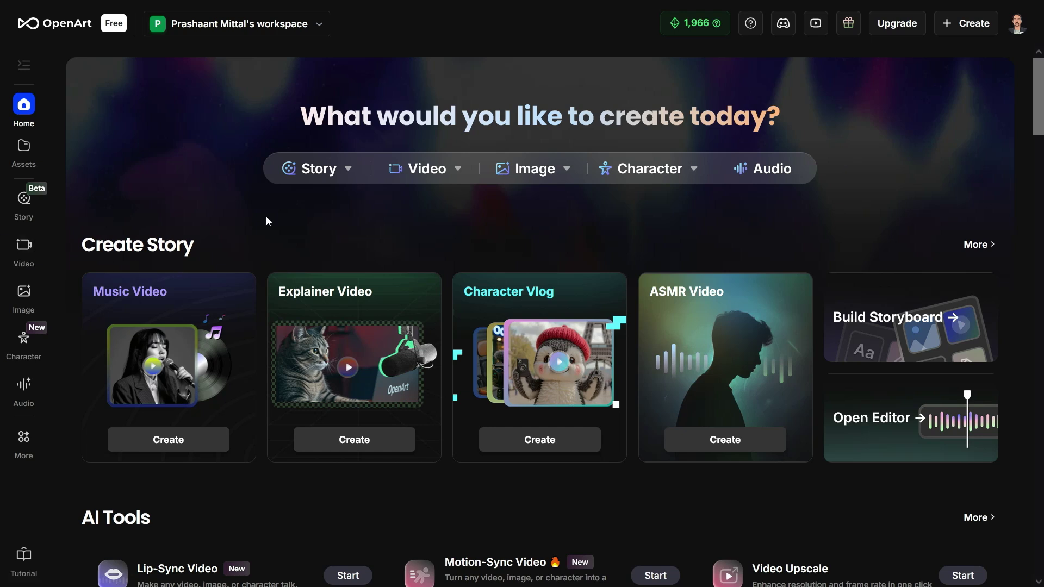
- Look over the home page's AI tools and compare the credits and features of the pricing plans
scroll(413, 315, down, 5)
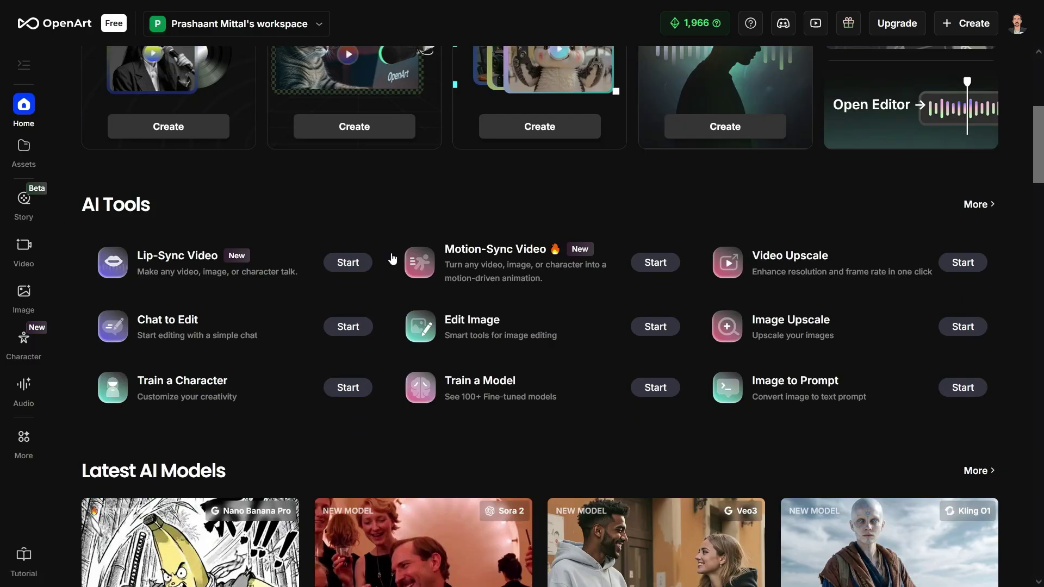
scroll(1040, 326, down, 3)
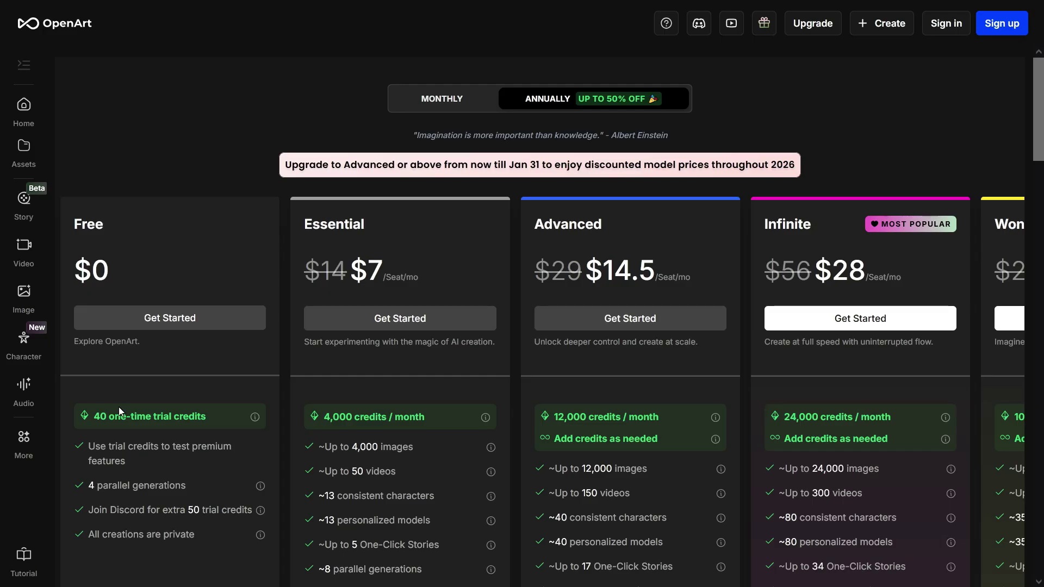
scroll(458, 341, down, 4)
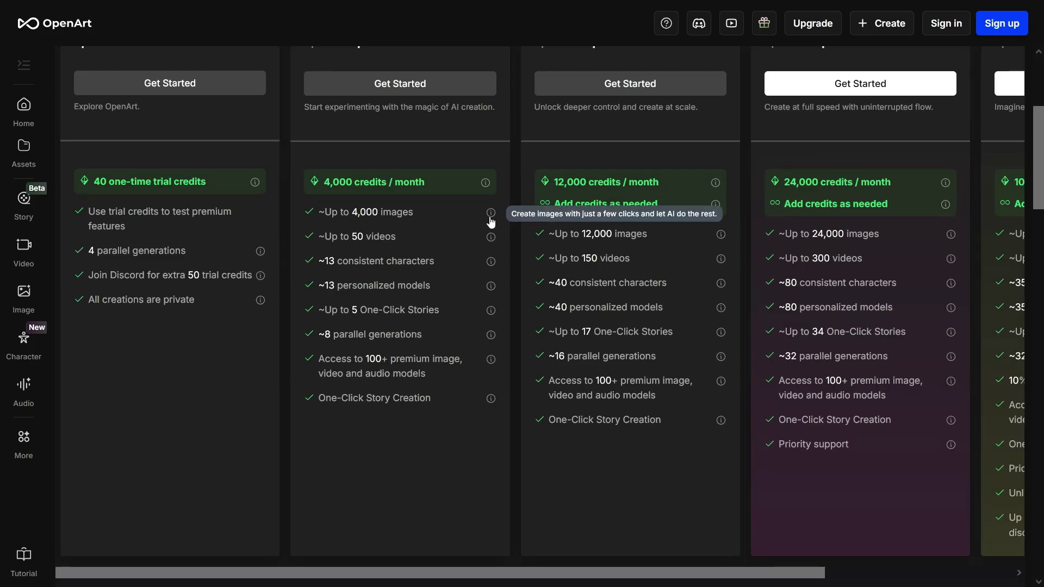
mouse_move(500, 243)
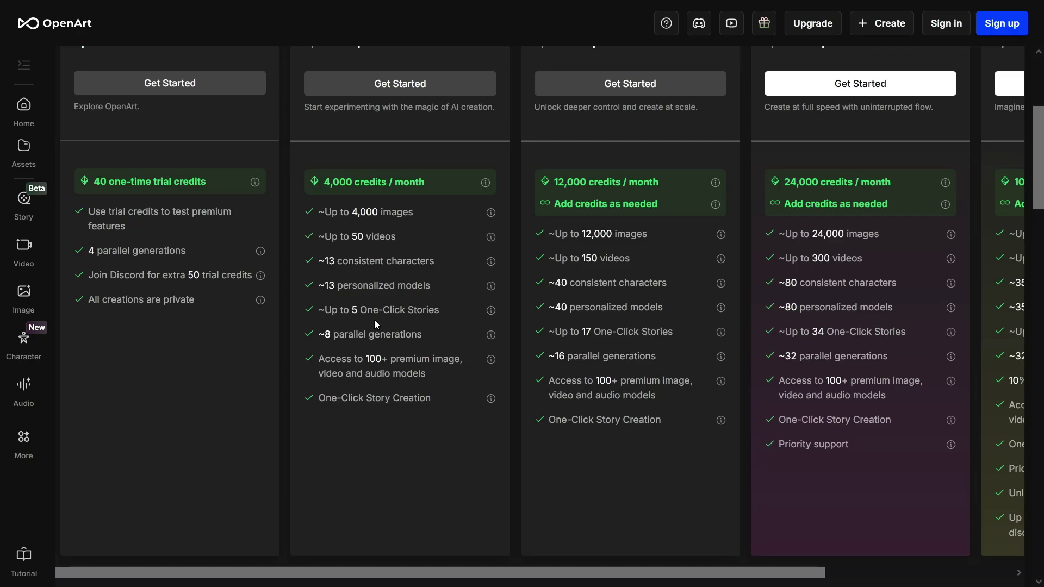
scroll(374, 322, up, 3)
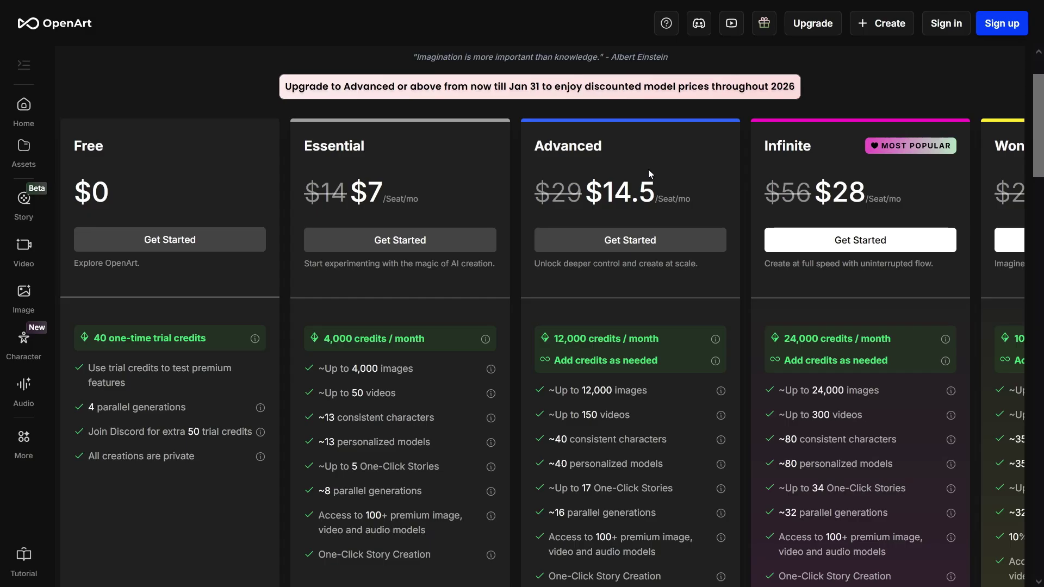
scroll(663, 292, down, 2)
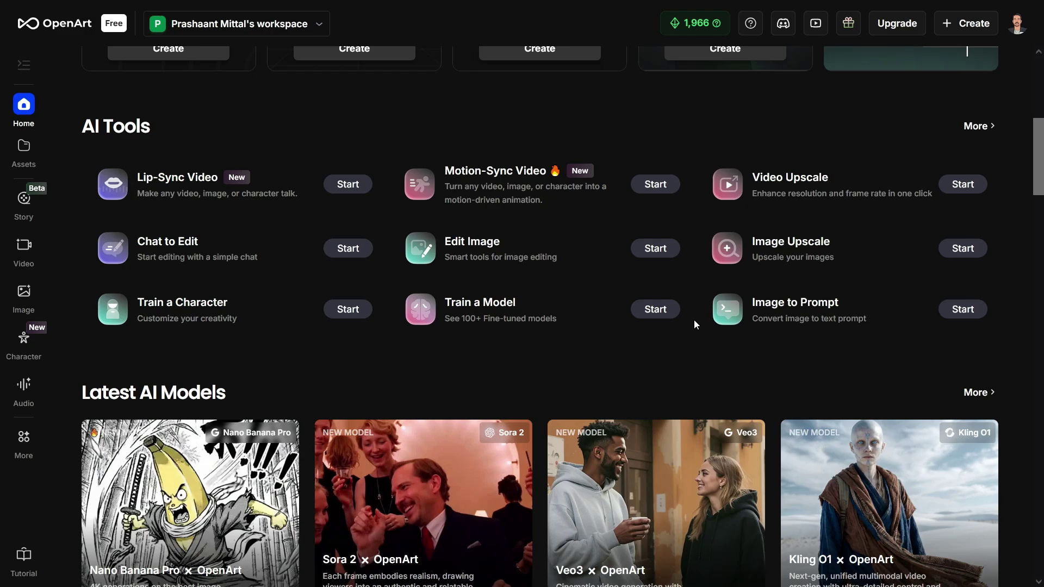
- Open the image creation tools and start the Create Image tool for generating images from text prompts
click(26, 302)
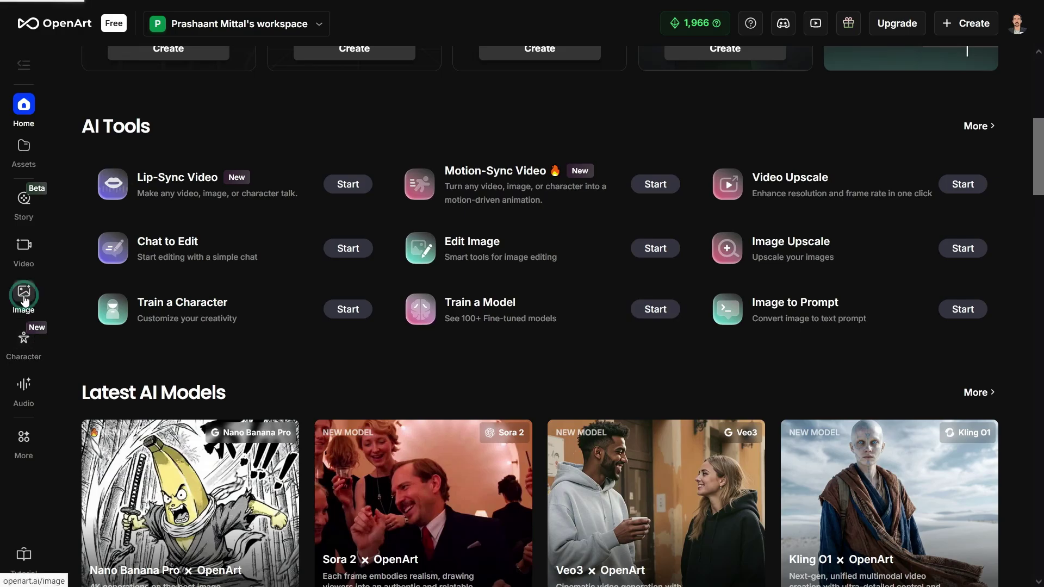
scroll(767, 353, down, 4)
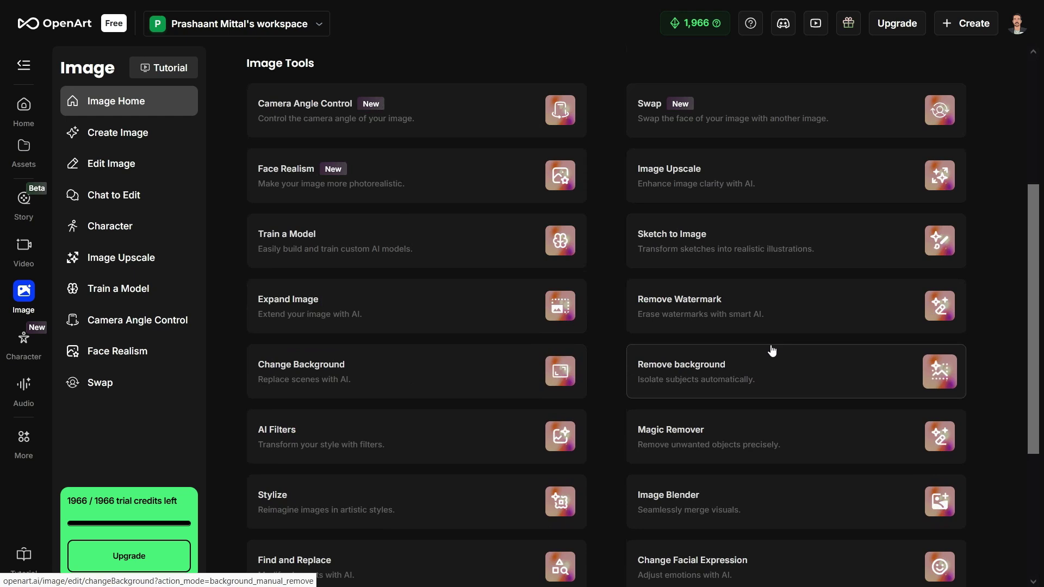
scroll(767, 354, down, 4)
scroll(720, 348, up, 8)
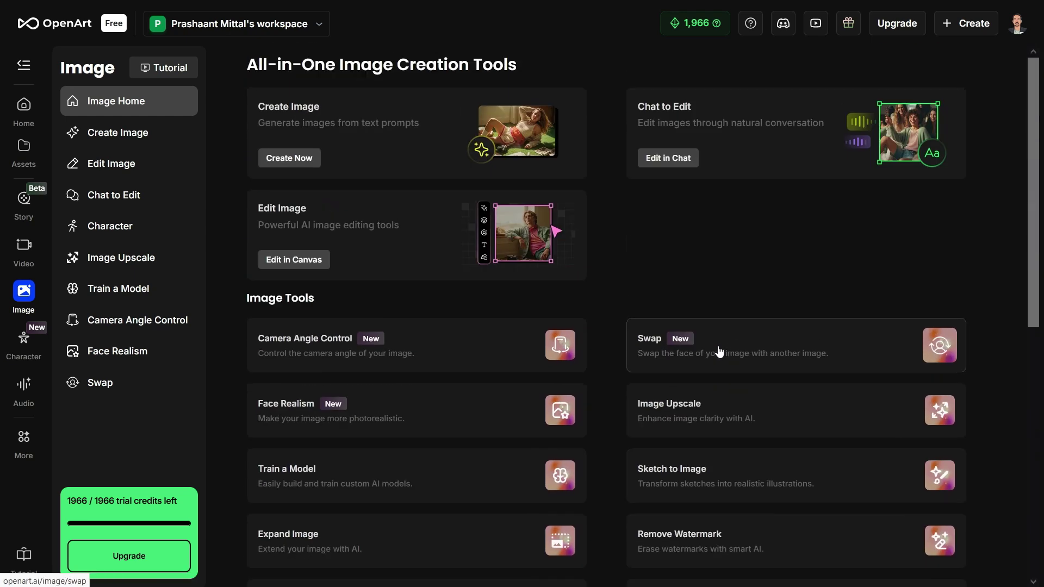
click(297, 159)
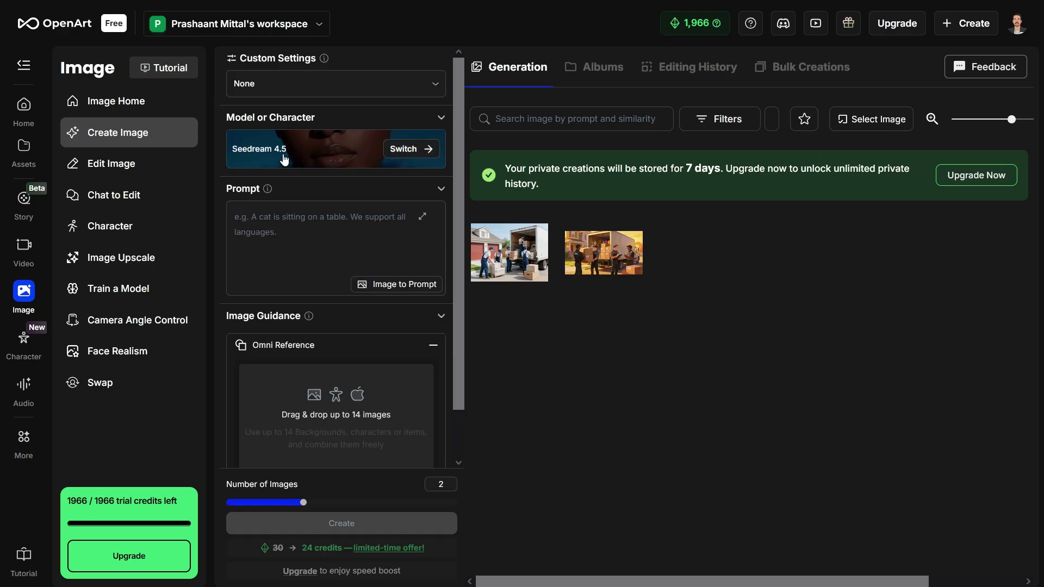
- Browse the public image models available for switching, and return to the image settings without choosing another model
click(401, 148)
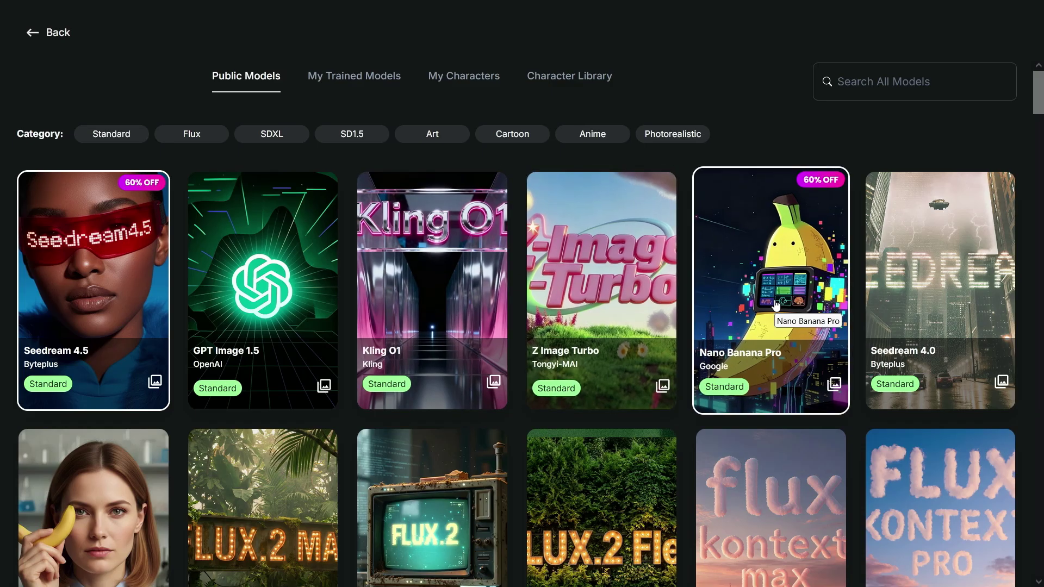
scroll(924, 280, down, 3)
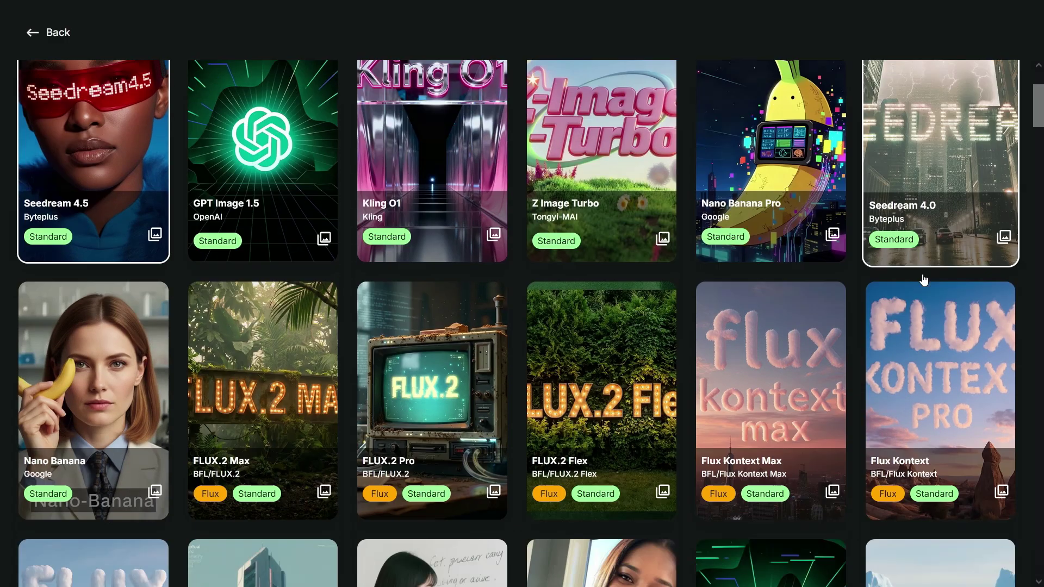
scroll(751, 354, down, 20)
scroll(714, 354, down, 5)
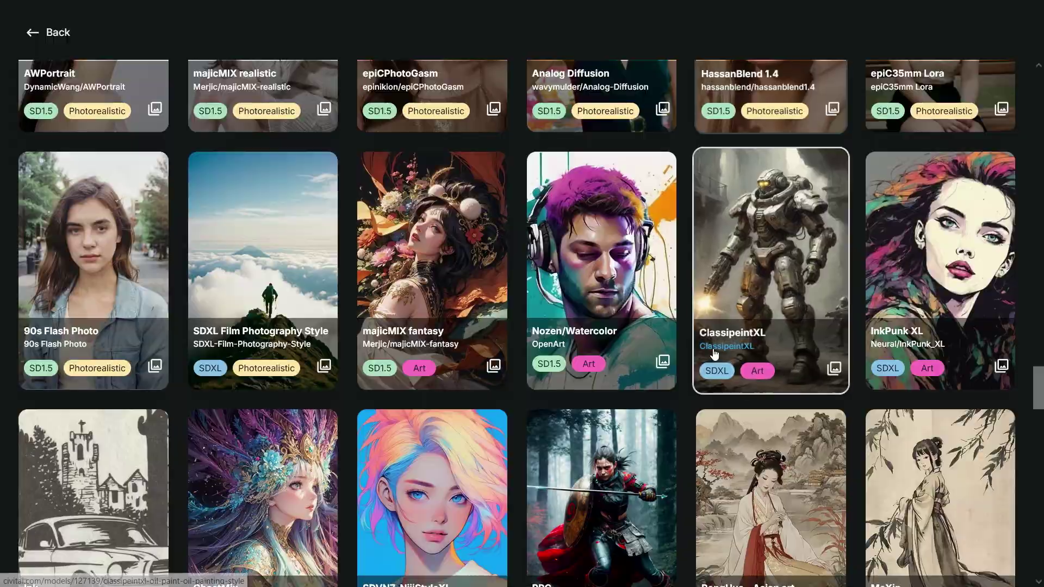
scroll(714, 354, down, 5)
scroll(707, 369, up, 20)
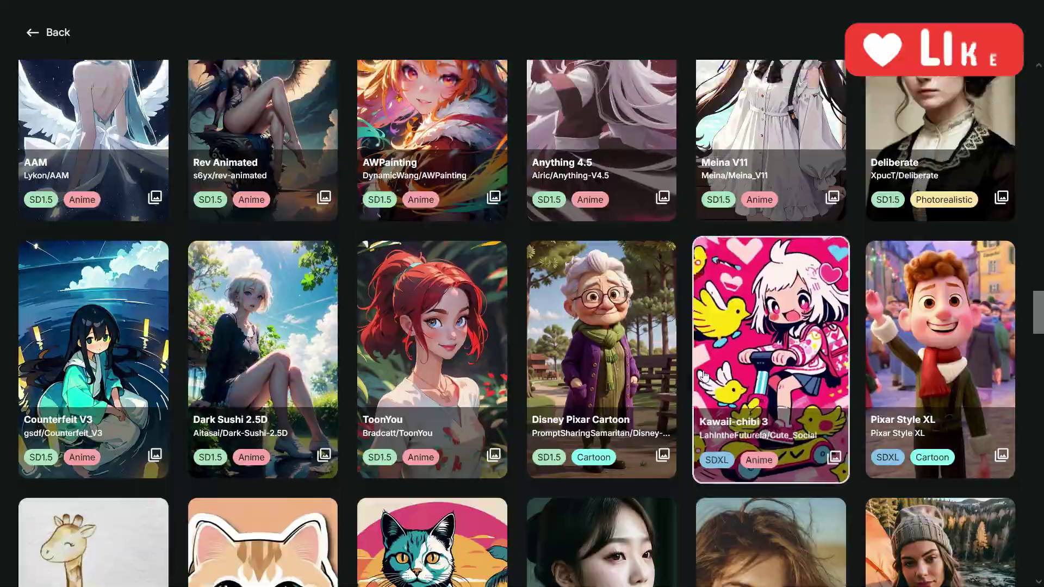
scroll(704, 376, up, 20)
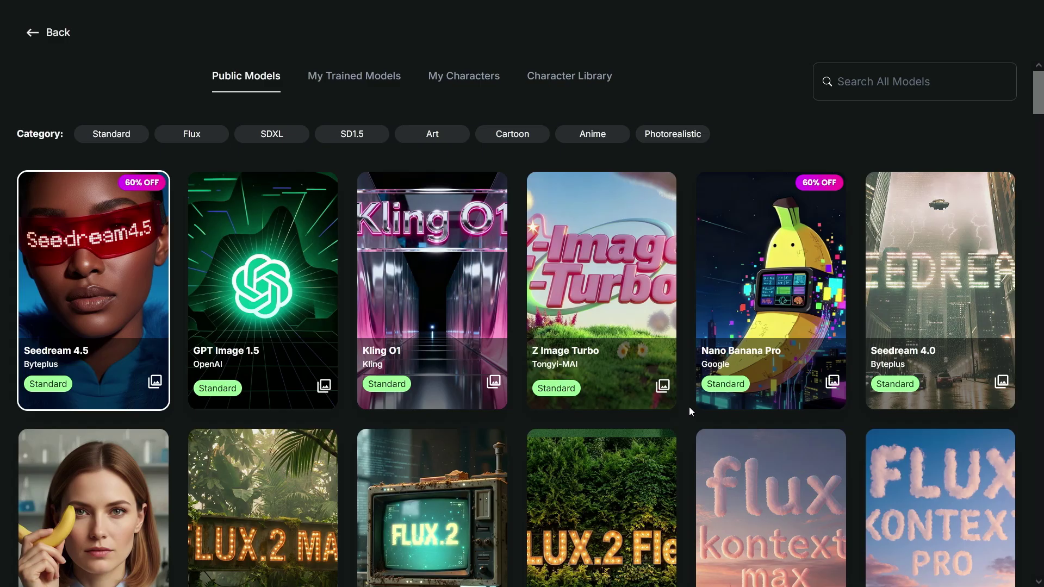
click(44, 34)
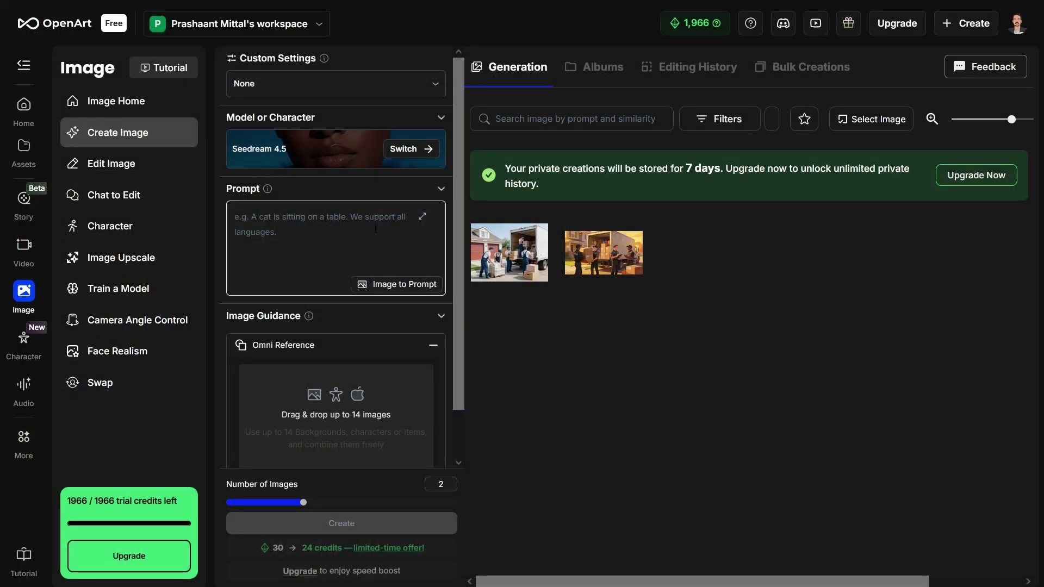
- Enter a prompt for realistic roof repair business website images: 4 men repairing a roof in the same uniform, no cartoon or anime
scroll(348, 228, down, 1)
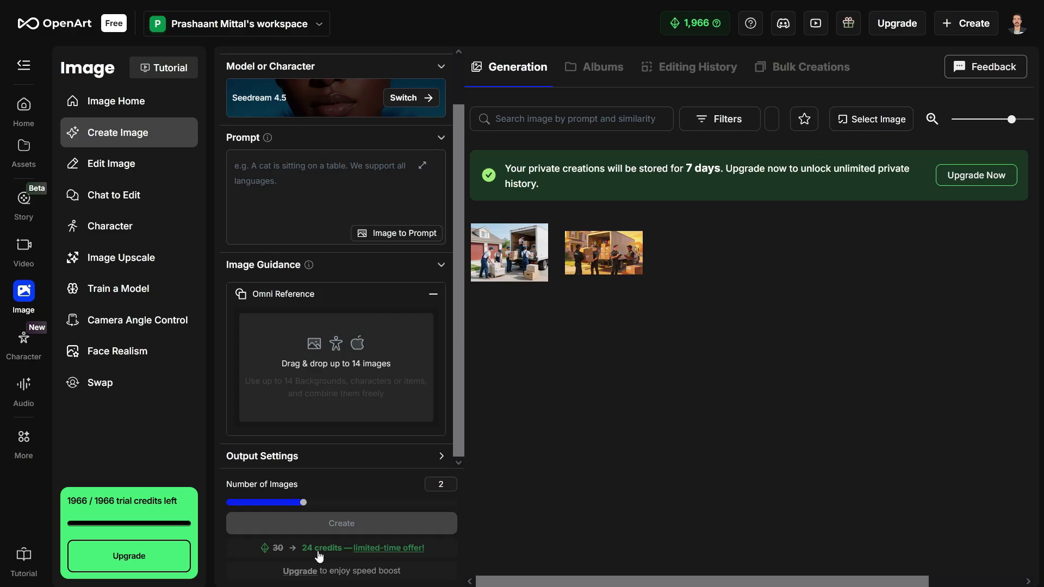
scroll(351, 315, up, 1)
click(275, 224)
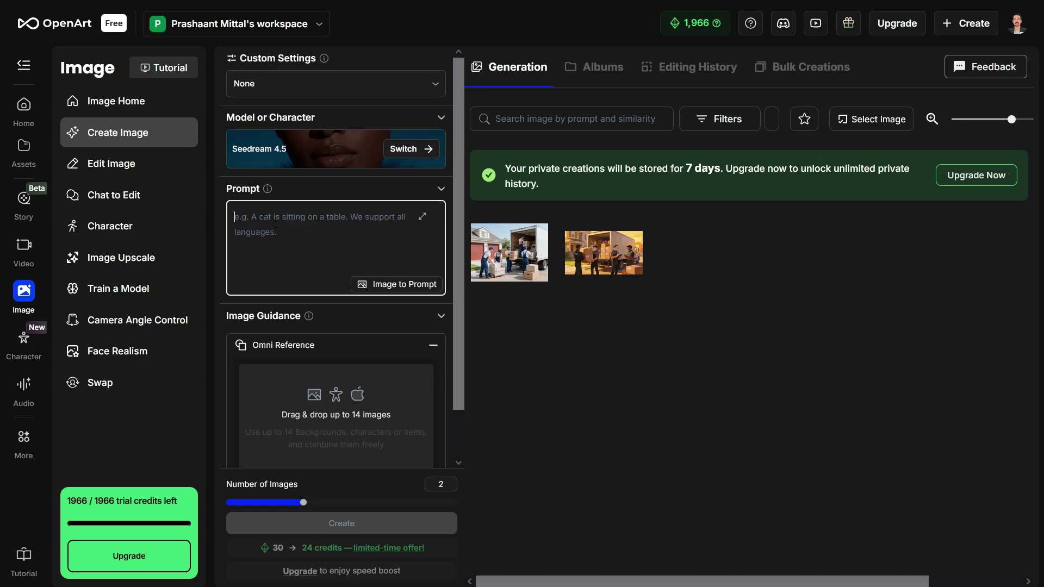
text(create images for roof repair business website. 4 men working on roof and repairing the roof. use)
key(BackSpace)
key(BackSpace)
key(BackSpace)
text(4 men should use same uniform. do not use cartoon or anime. create realistin image)
right_click(384, 264)
click(427, 204)
click(261, 280)
text(.)
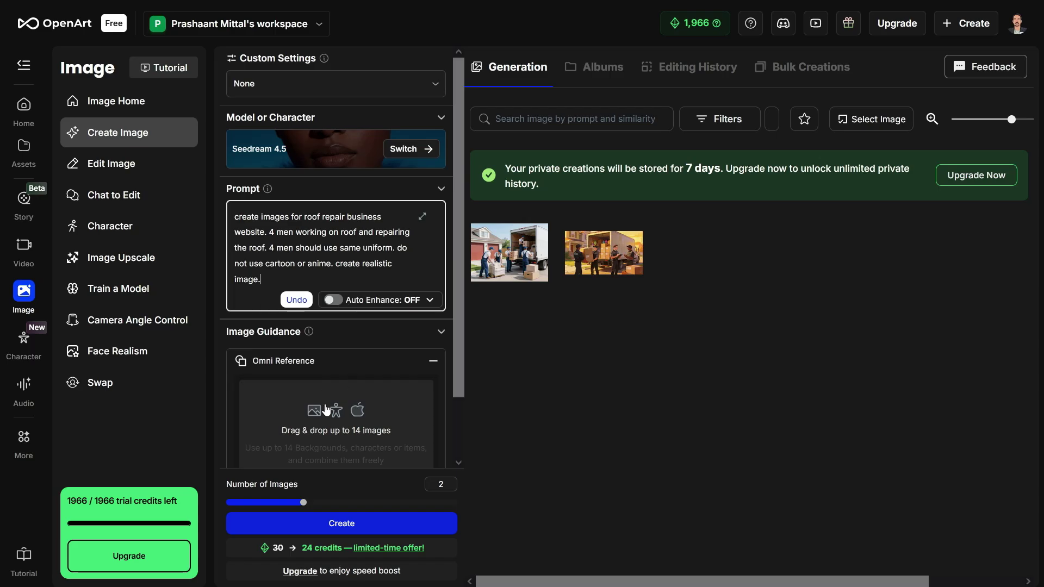
- Upload roof-1, roof-2, roof-3 and roof-4 from the Desktop as Omni Reference images
scroll(381, 407, down, 1)
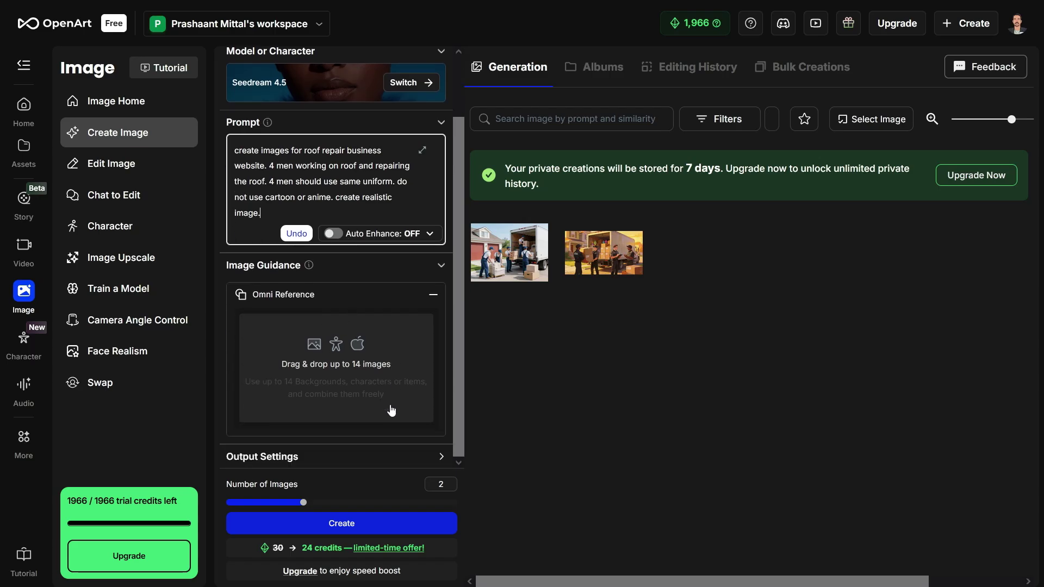
click(340, 381)
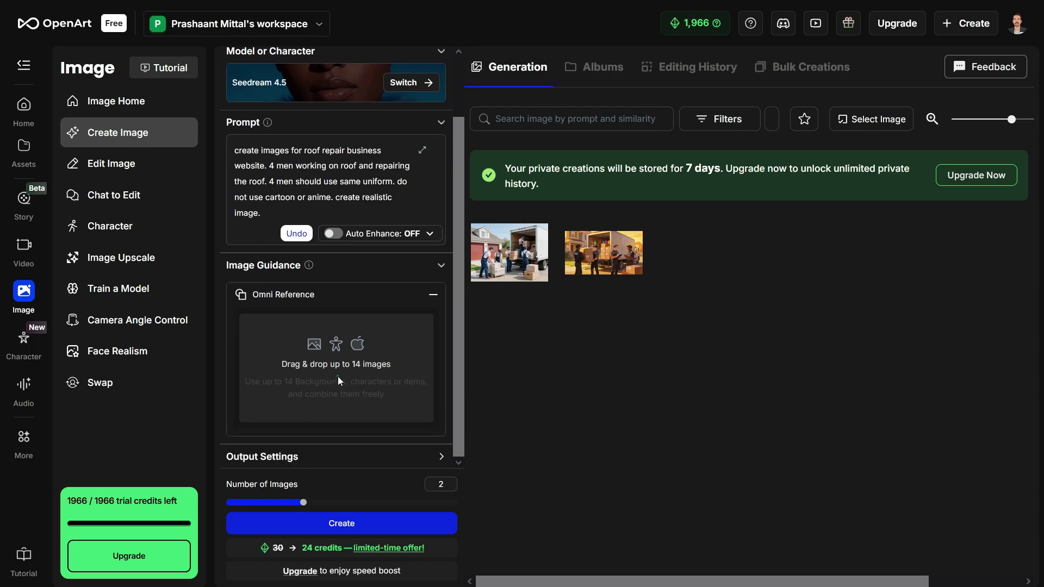
click(386, 388)
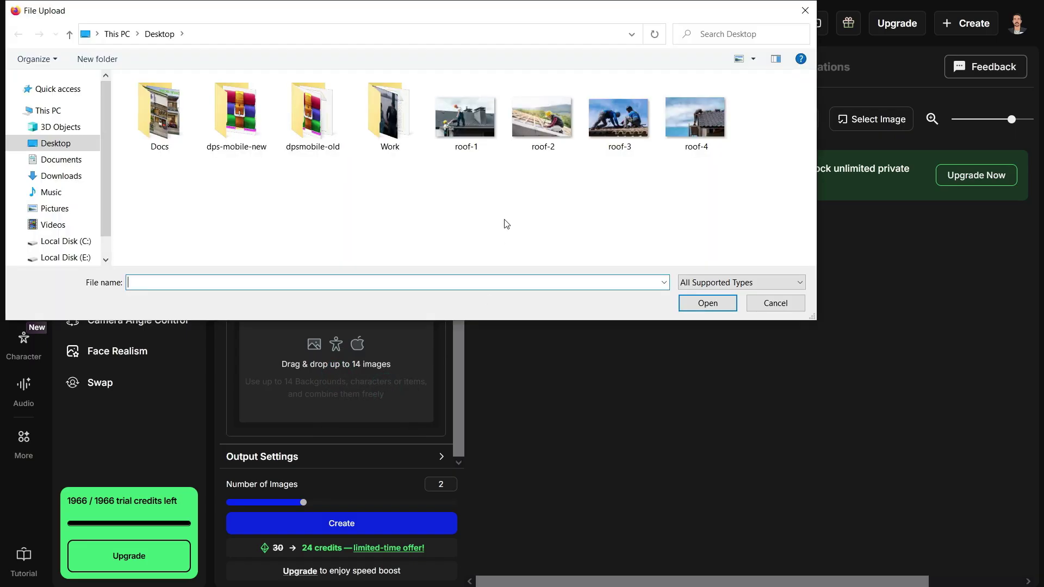
click(473, 150)
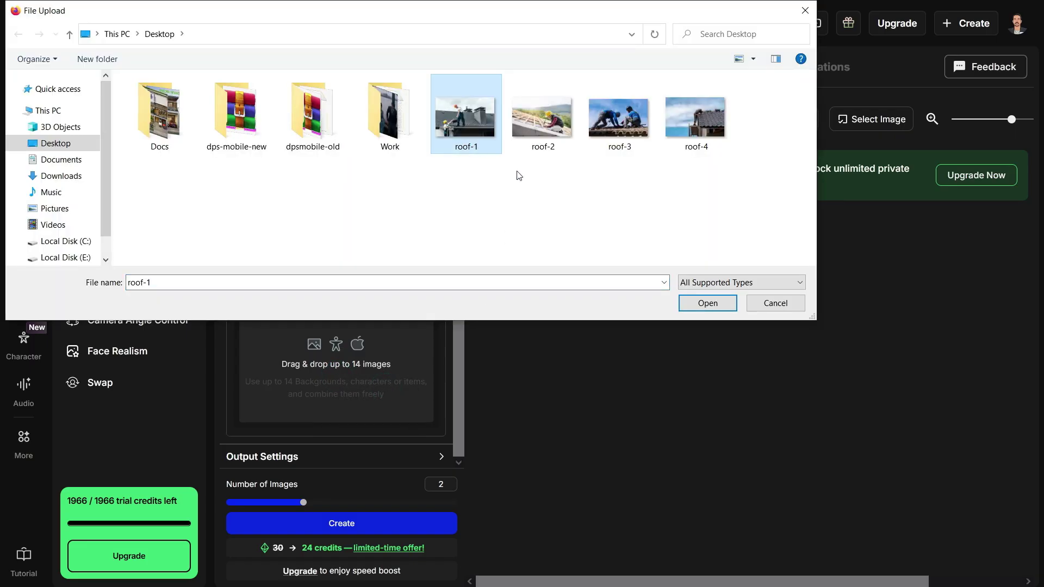
ctrl+click(537, 128)
ctrl+click(620, 117)
ctrl+click(697, 117)
click(708, 303)
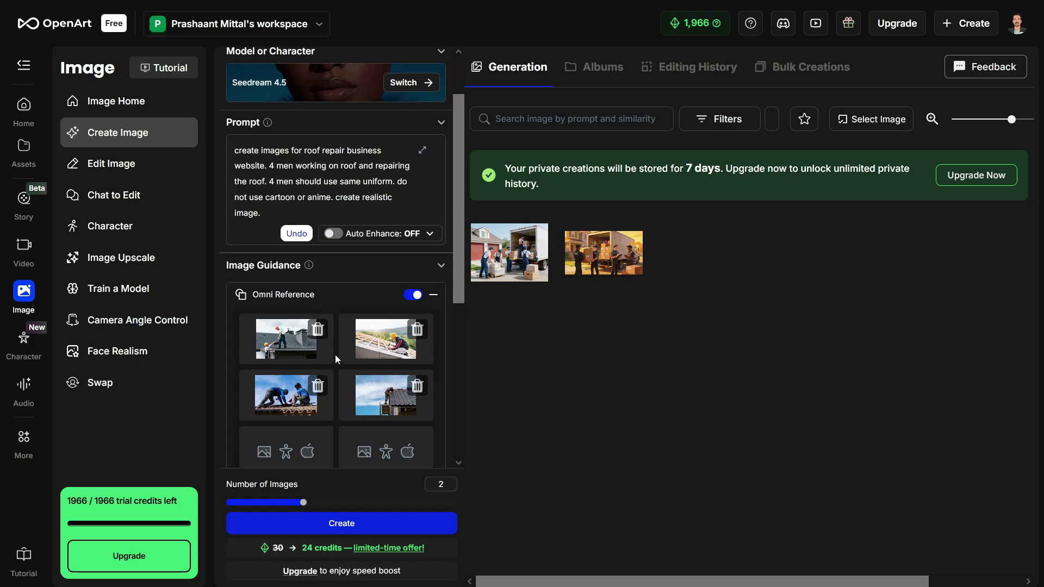
- Generate the images with a Widescreen (16:9) aspect ratio and 4K resolution
scroll(338, 277, down, 5)
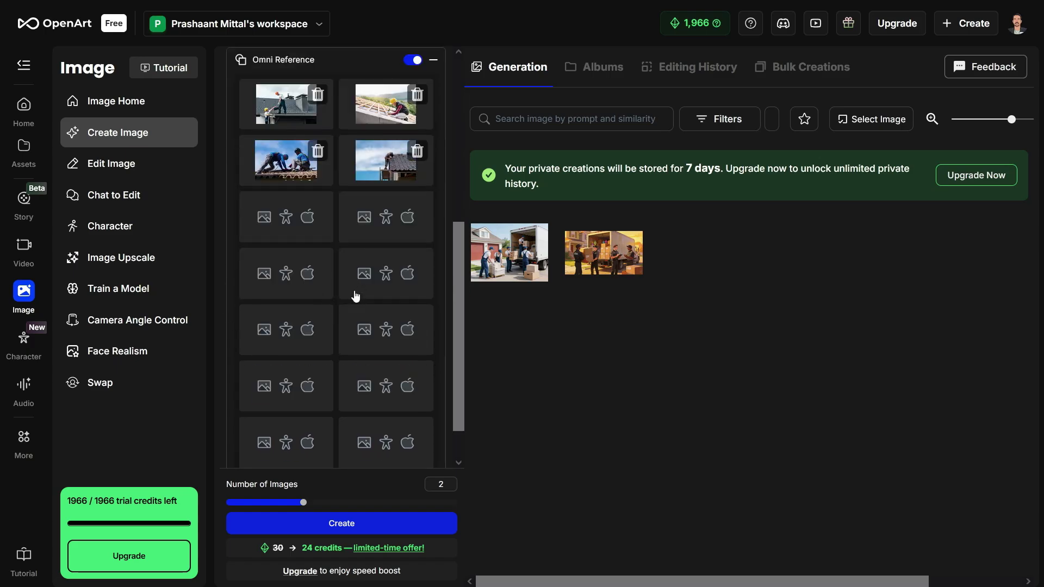
click(380, 460)
click(354, 425)
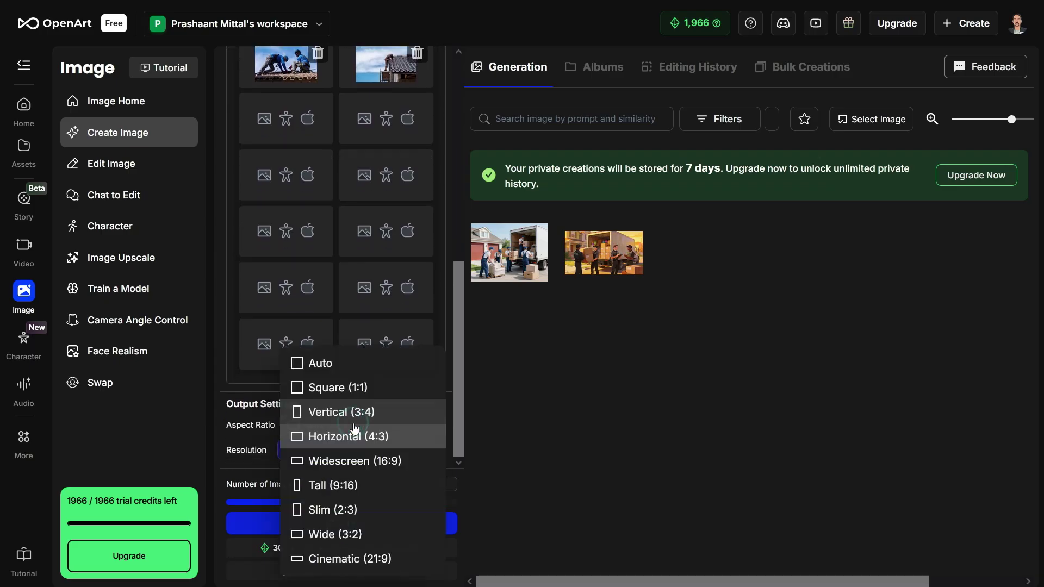
click(375, 462)
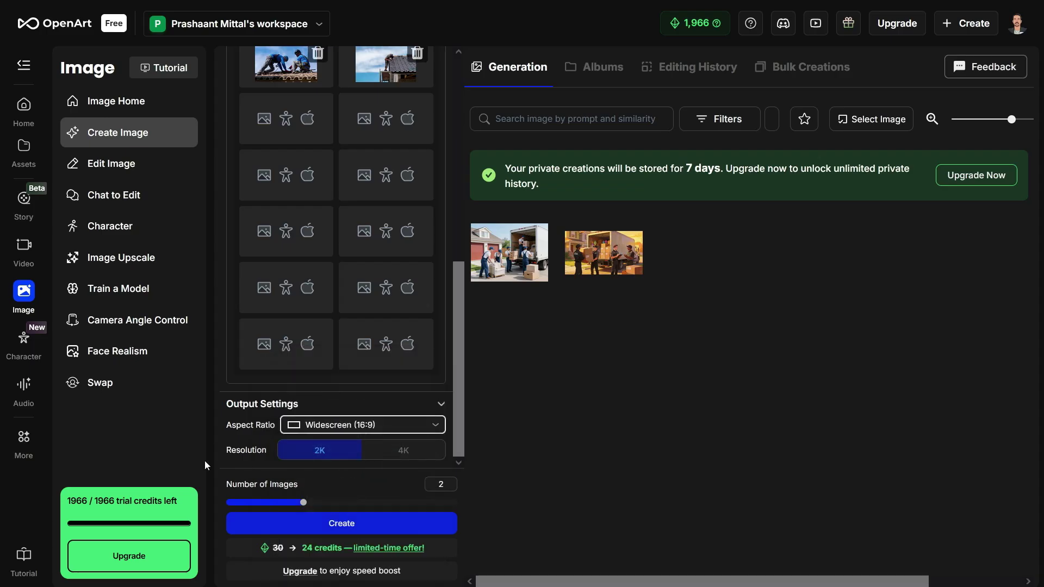
click(401, 450)
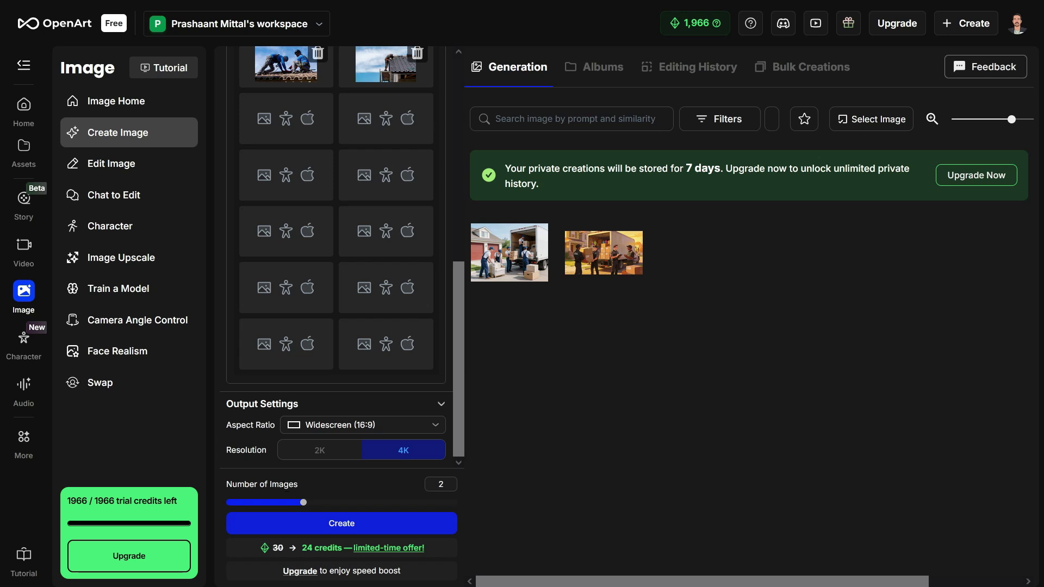
click(343, 526)
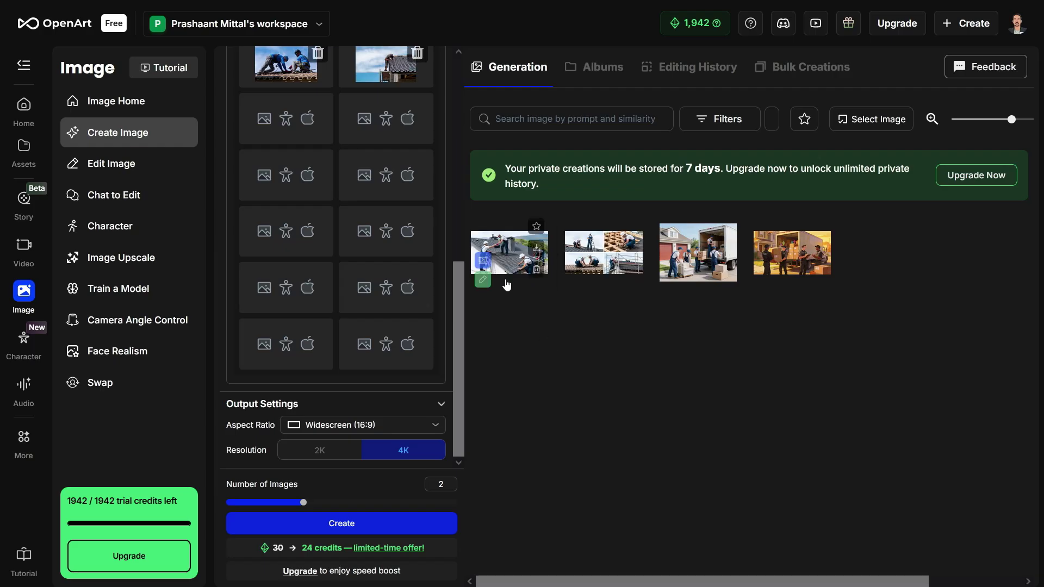
- View the two newly generated roof repair images one after the other at larger size and close the preview
click(509, 256)
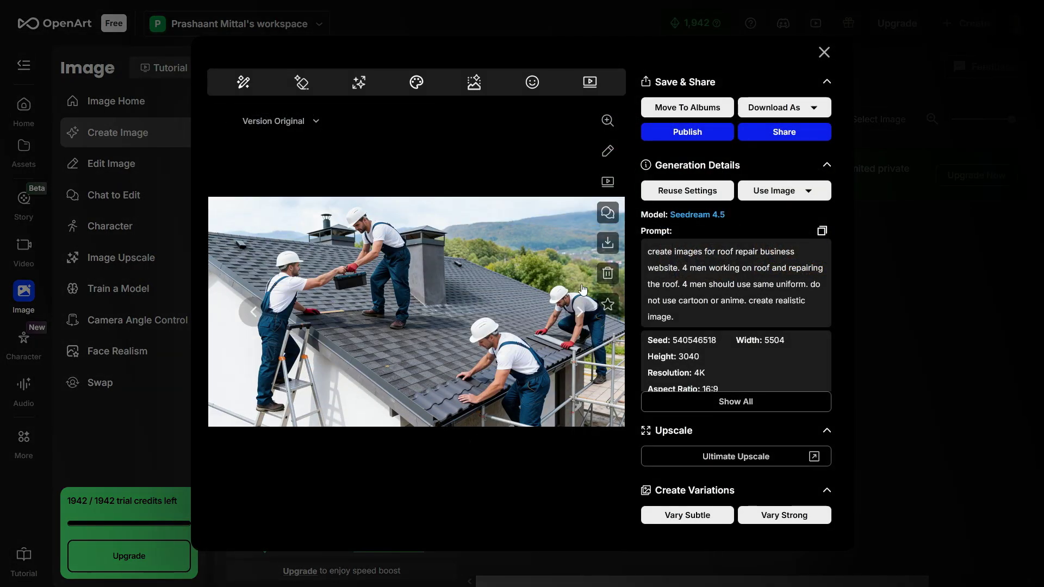
click(824, 52)
click(577, 279)
click(598, 243)
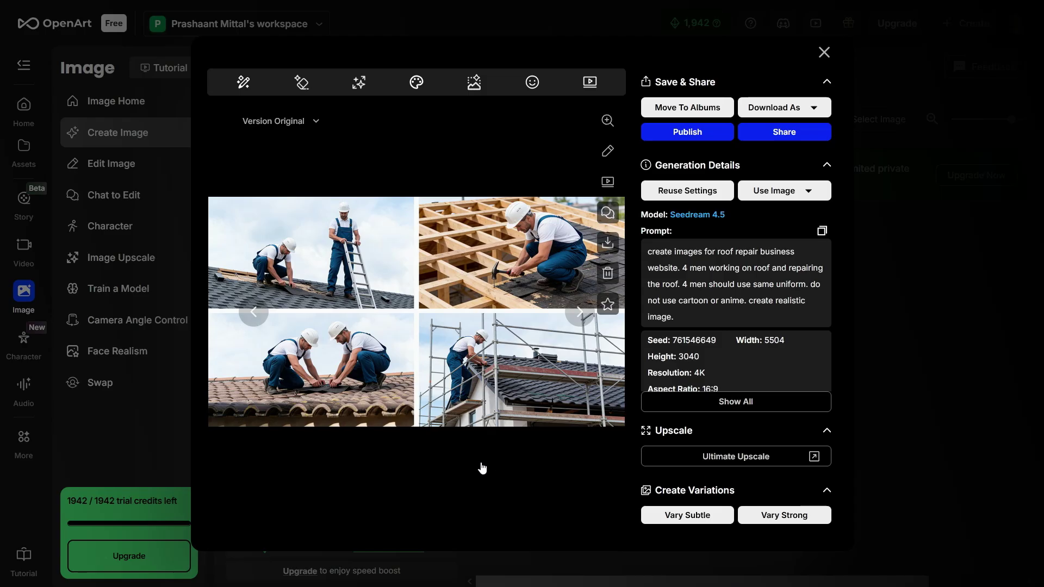
click(824, 52)
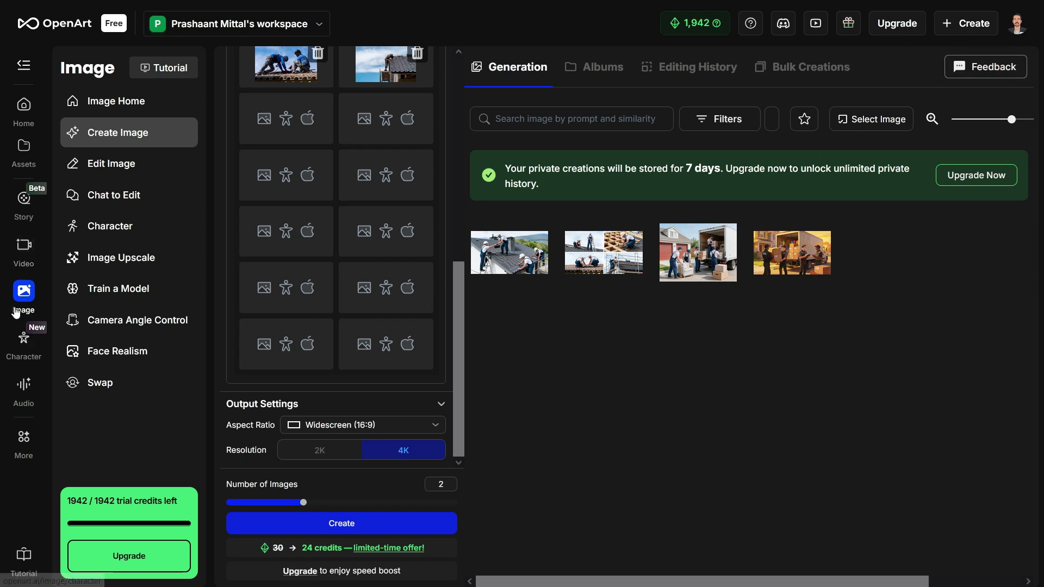
- Open the Image to Video tool and look through the list of available video models
click(22, 251)
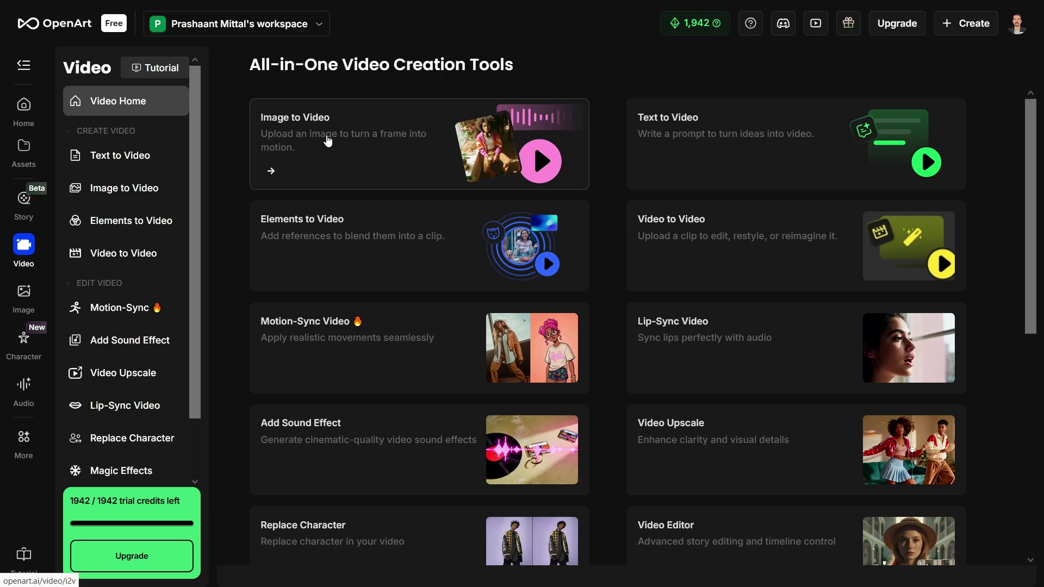
click(327, 140)
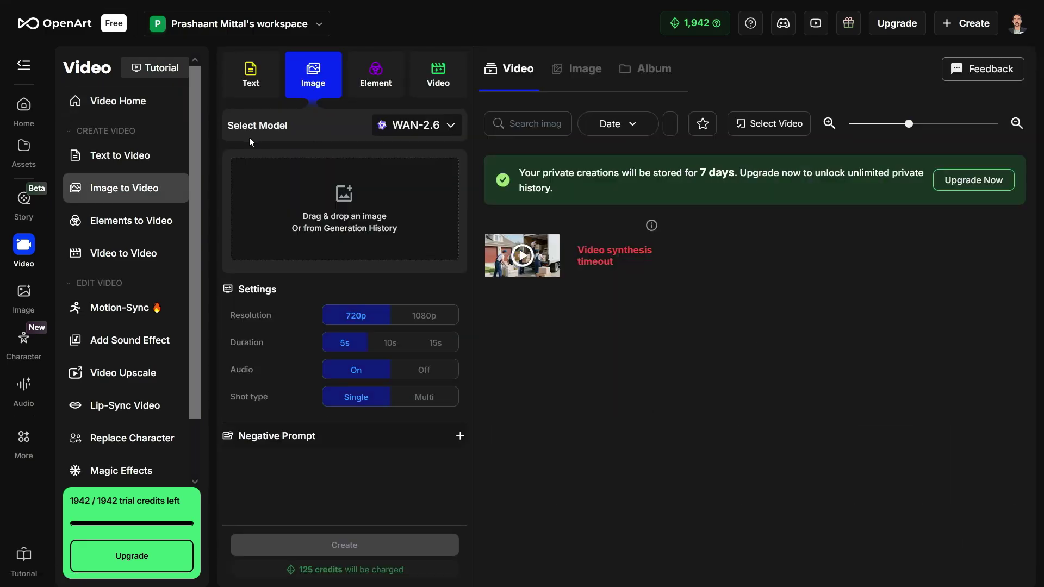
click(427, 129)
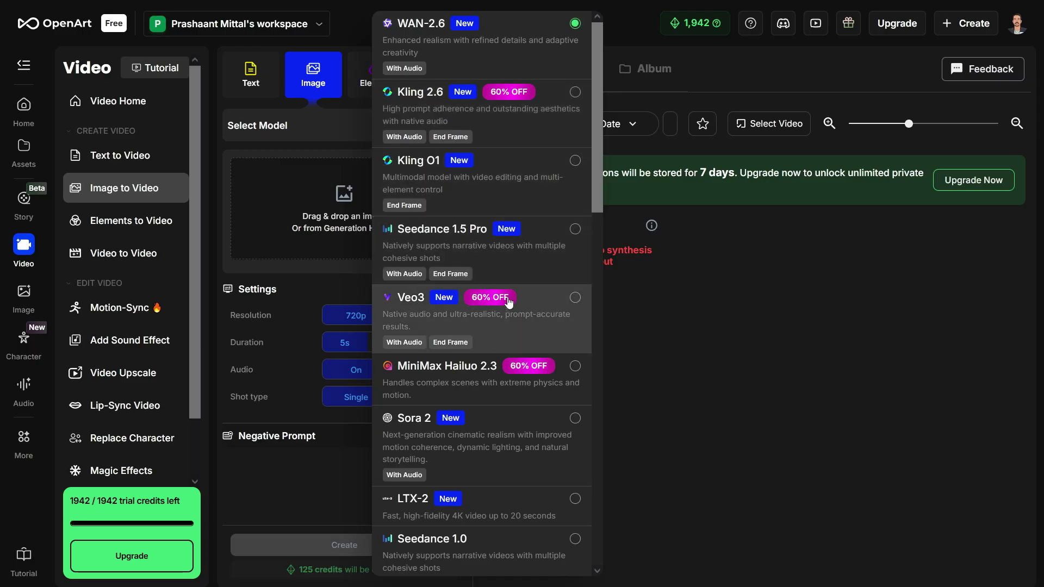
scroll(507, 311, down, 3)
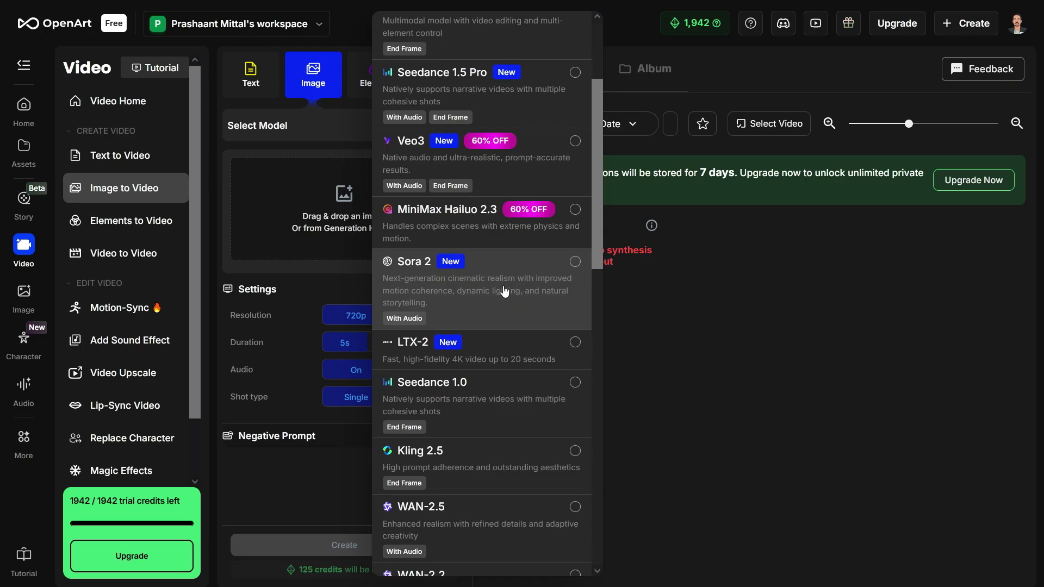
scroll(505, 288, down, 3)
scroll(506, 296, down, 6)
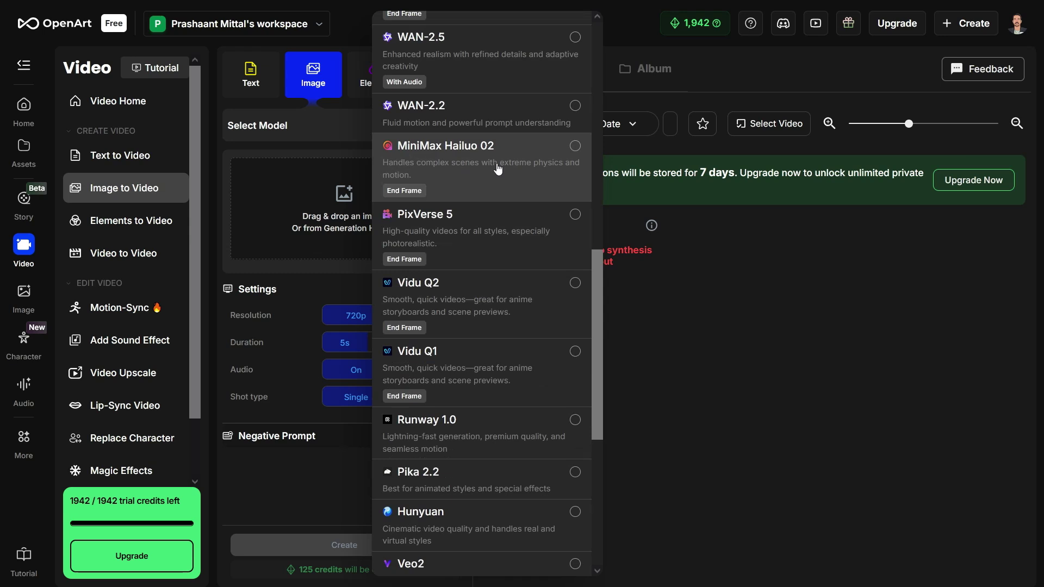
scroll(472, 292, down, 7)
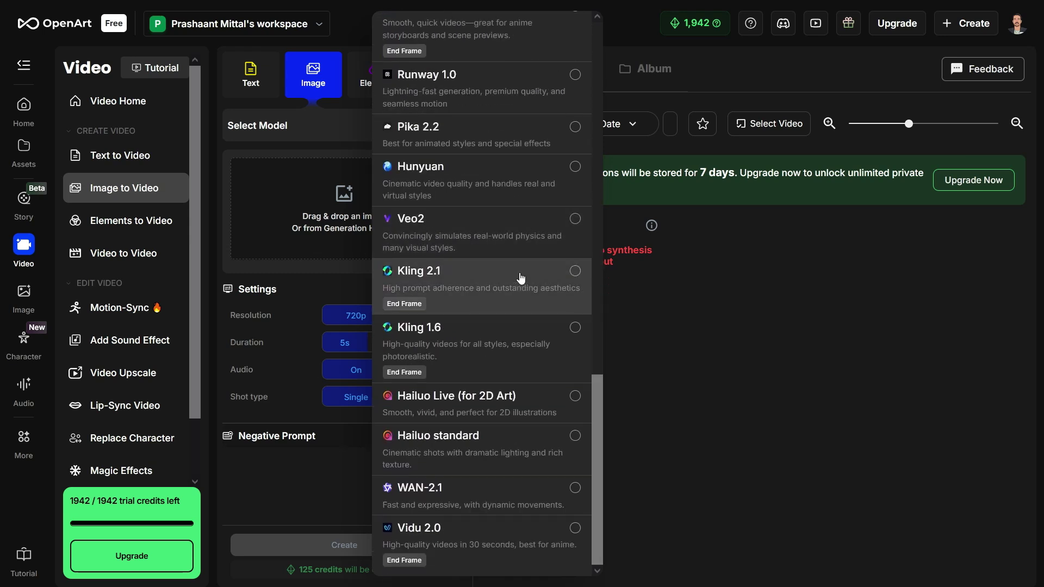
scroll(502, 253, up, 15)
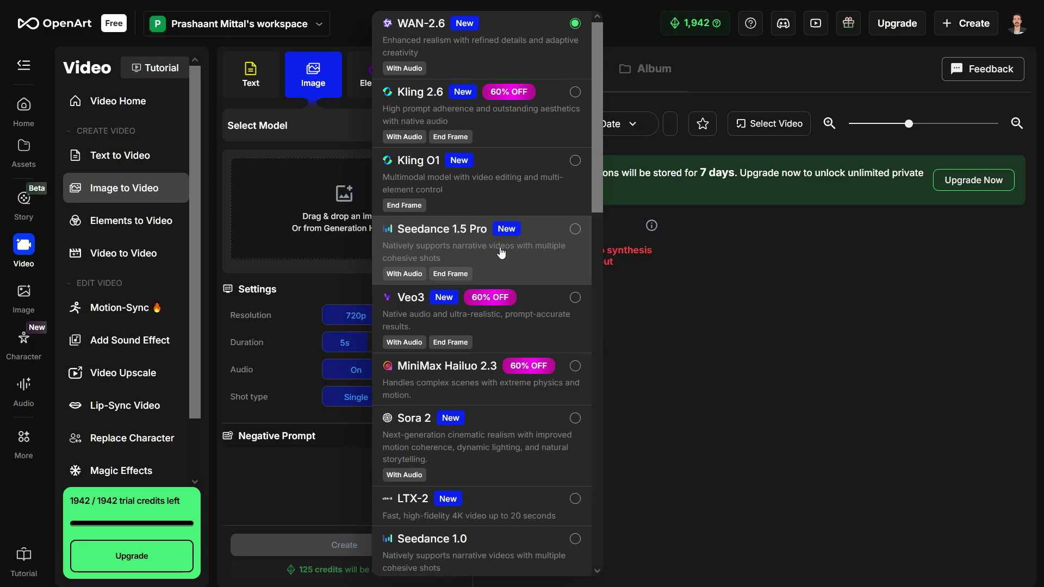
click(316, 479)
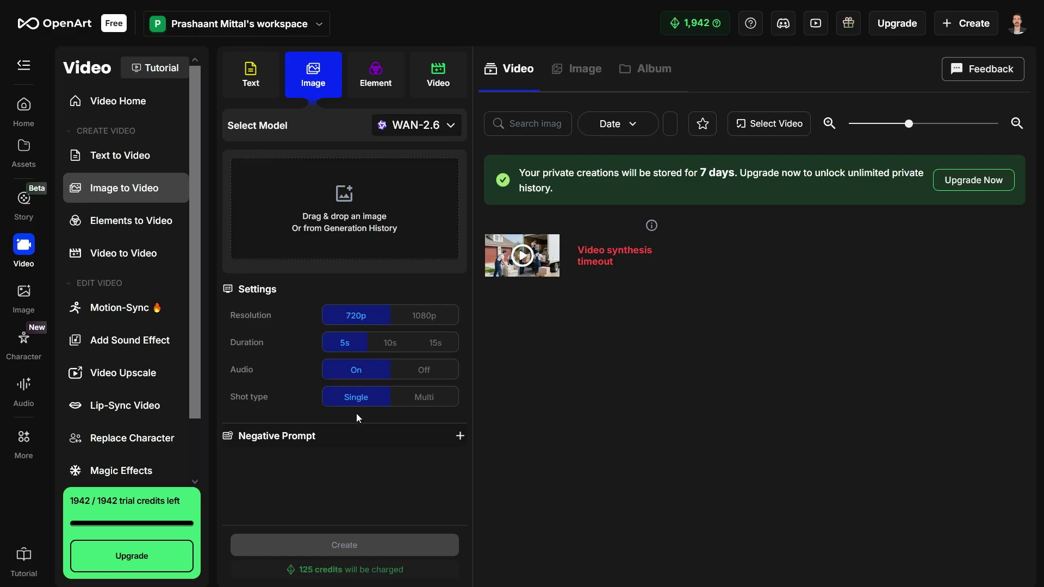
- Set the WAN-2.6 video to 1080p resolution and 10s duration, toggling the audio off and back on
click(428, 320)
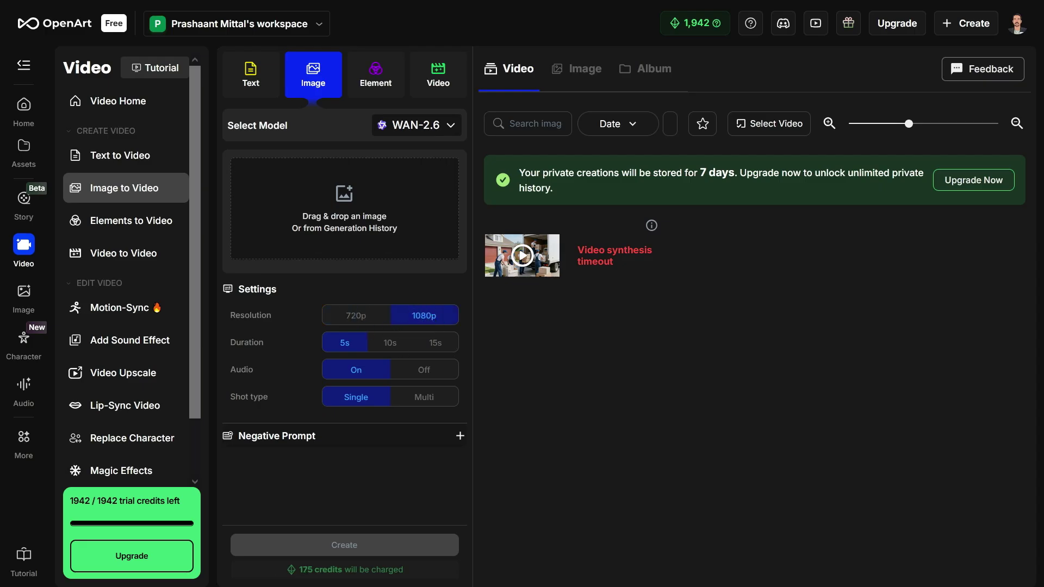
click(390, 343)
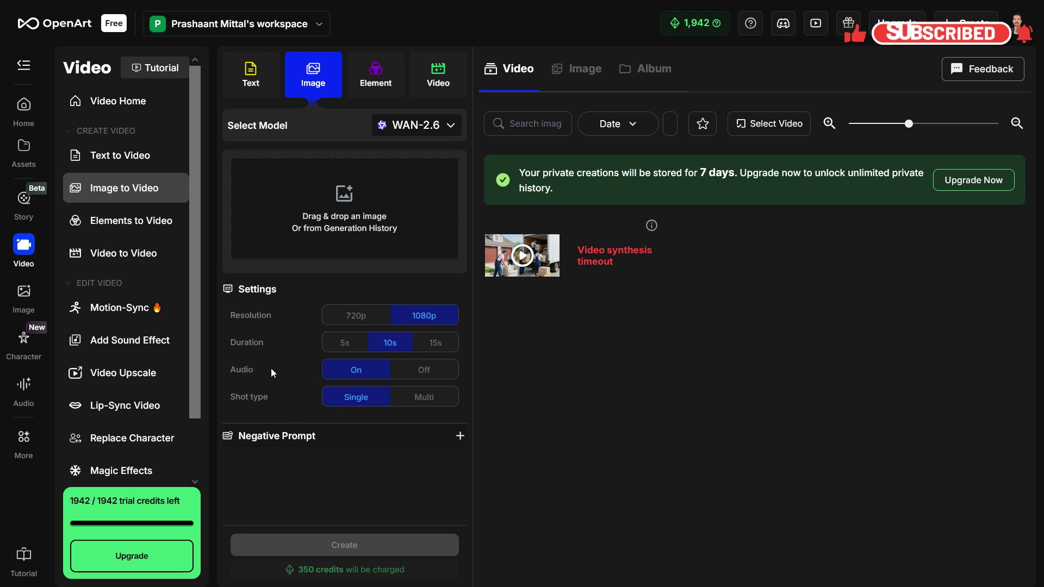
click(434, 369)
click(361, 372)
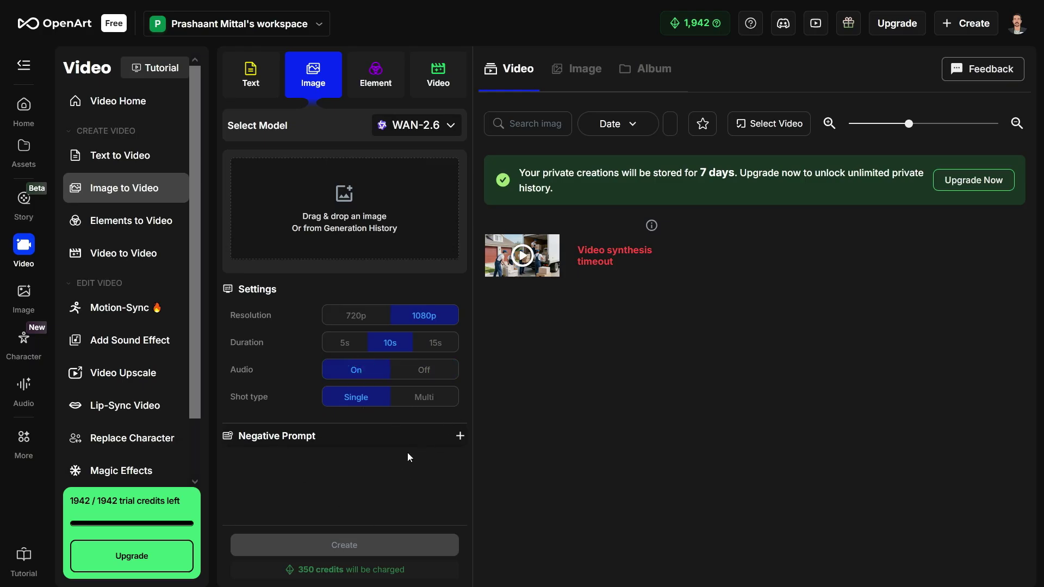
- Try the Kling 2.6 model and switch the video model to Seedance 1.5 Pro
click(419, 126)
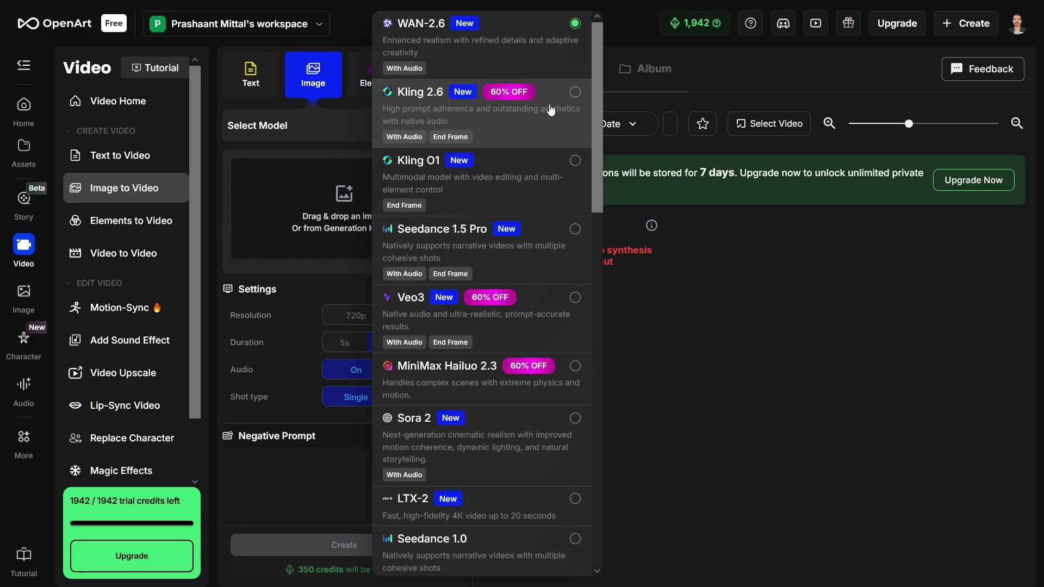
click(527, 125)
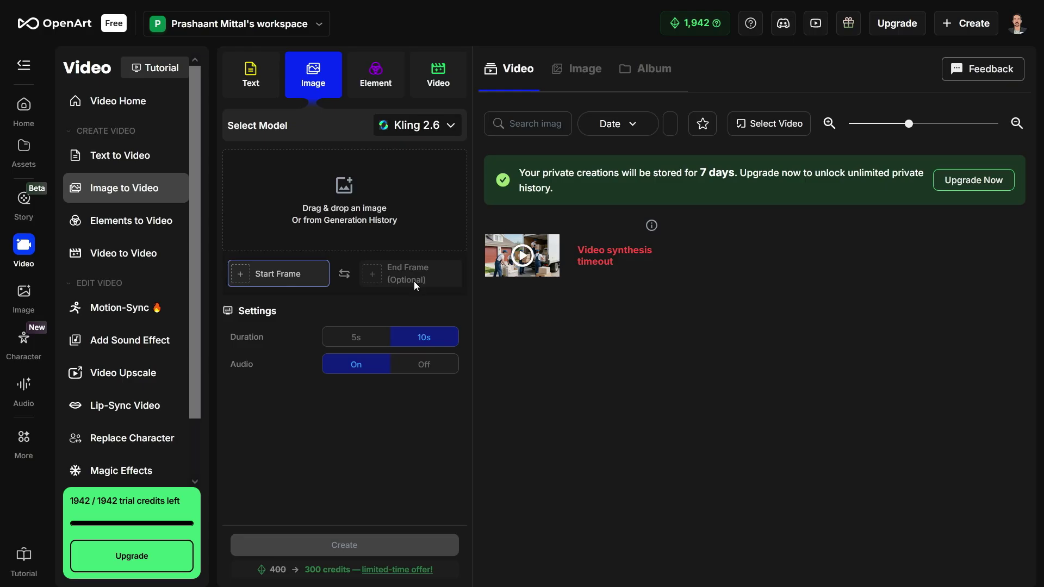
click(409, 128)
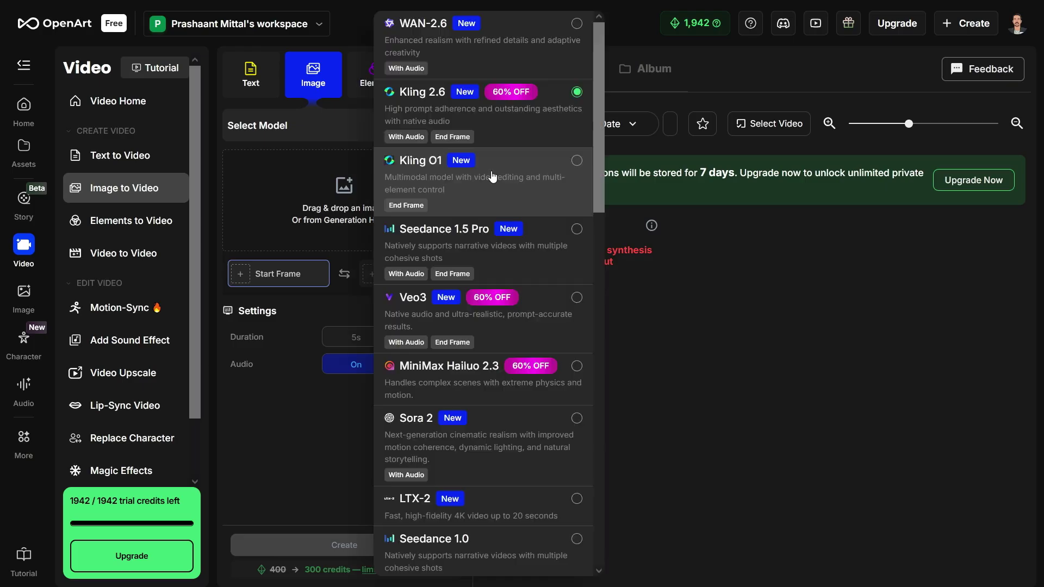
click(461, 241)
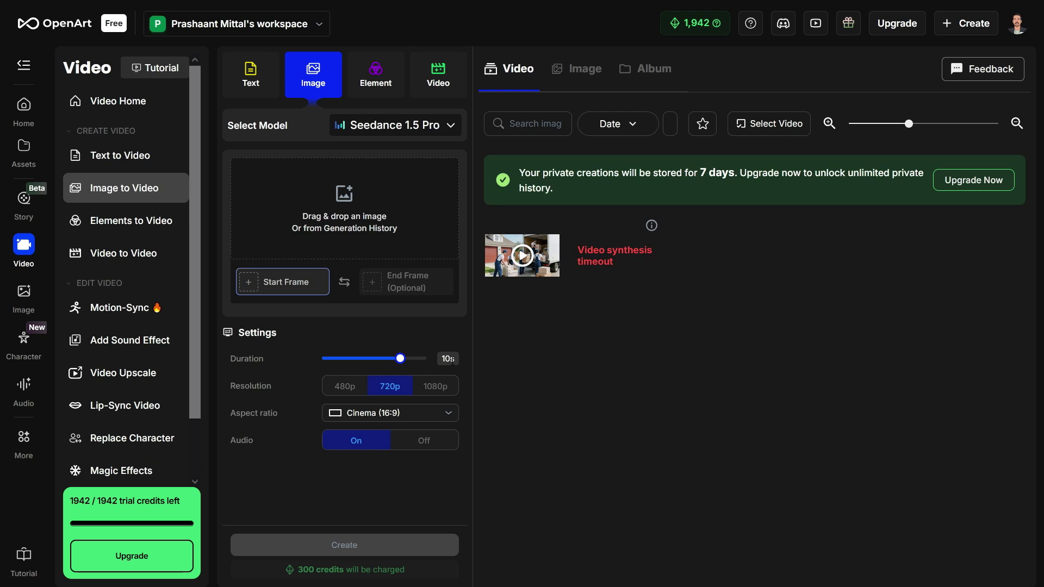
- Configure the video with 720p resolution, Cinema (16:9) aspect ratio and audio off
click(392, 386)
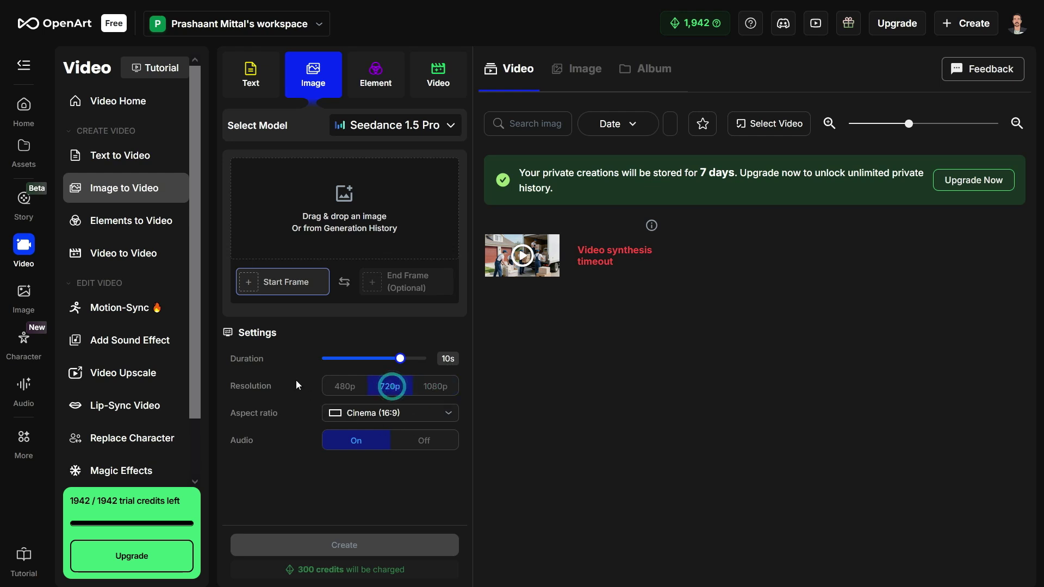
click(400, 419)
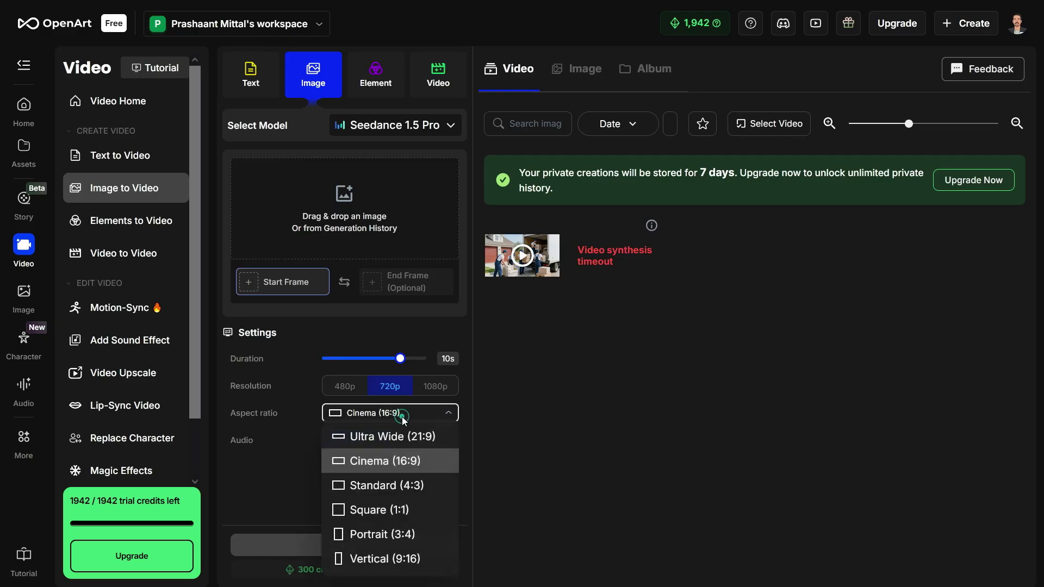
click(390, 462)
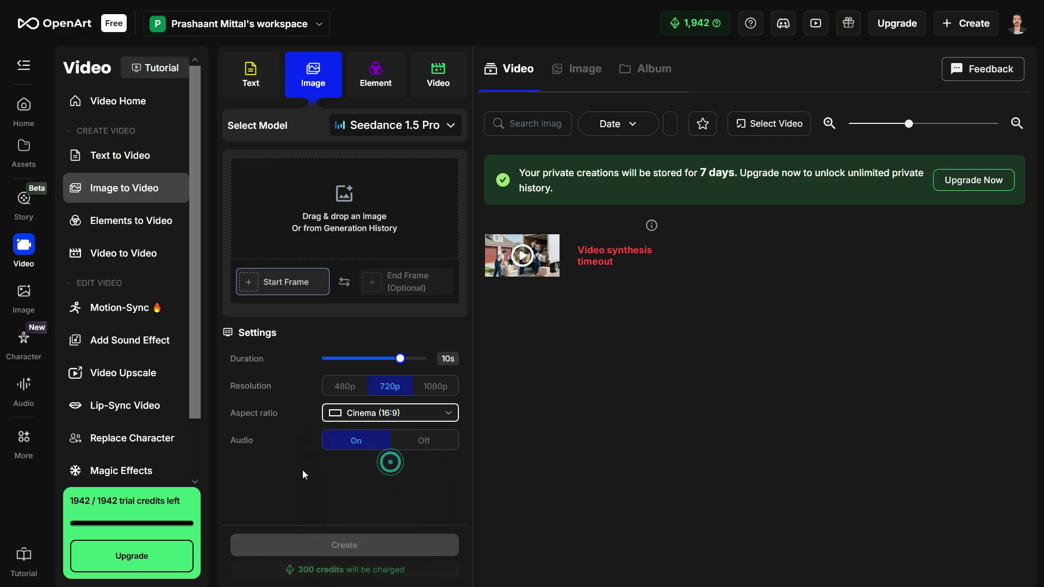
click(423, 448)
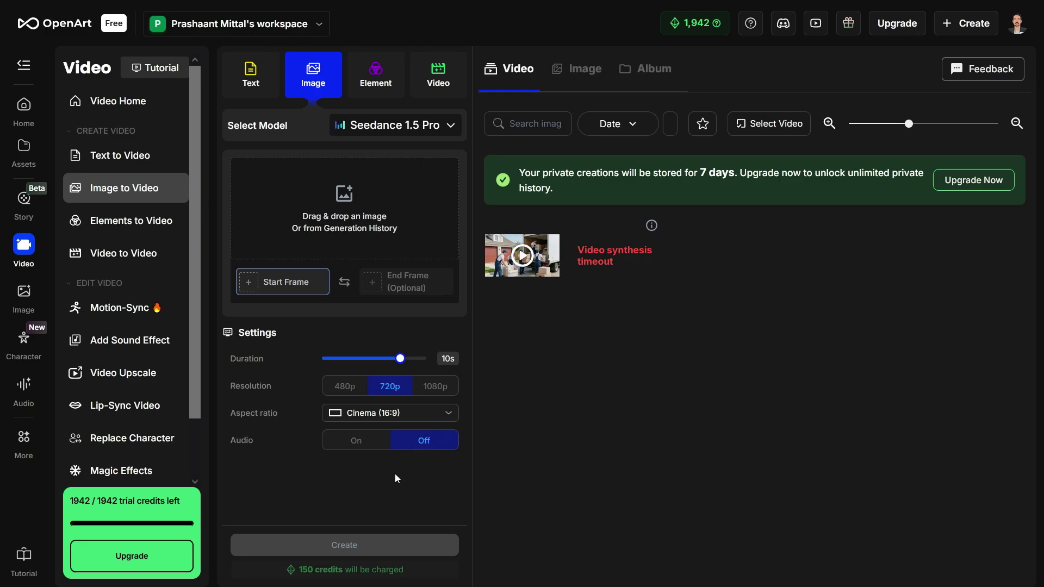
click(356, 441)
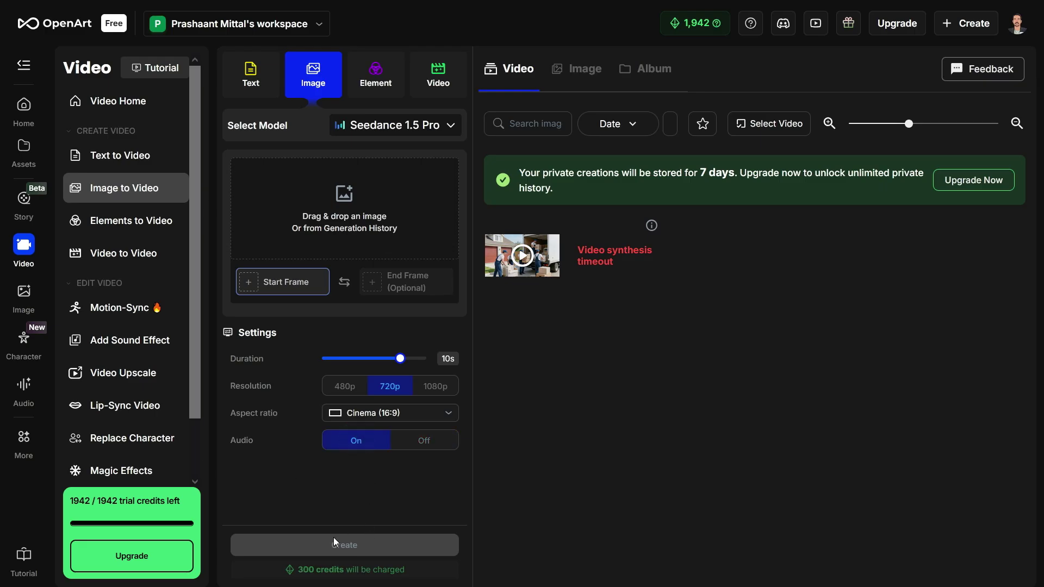
click(415, 446)
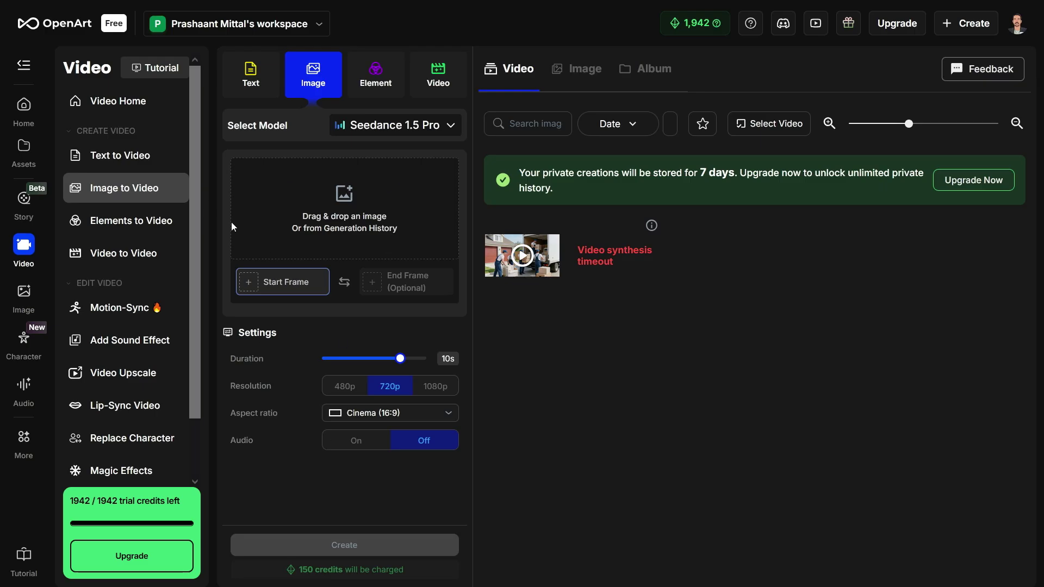
- Add the generated image of the workers repairing a roof from the generation history as the start frame
click(289, 288)
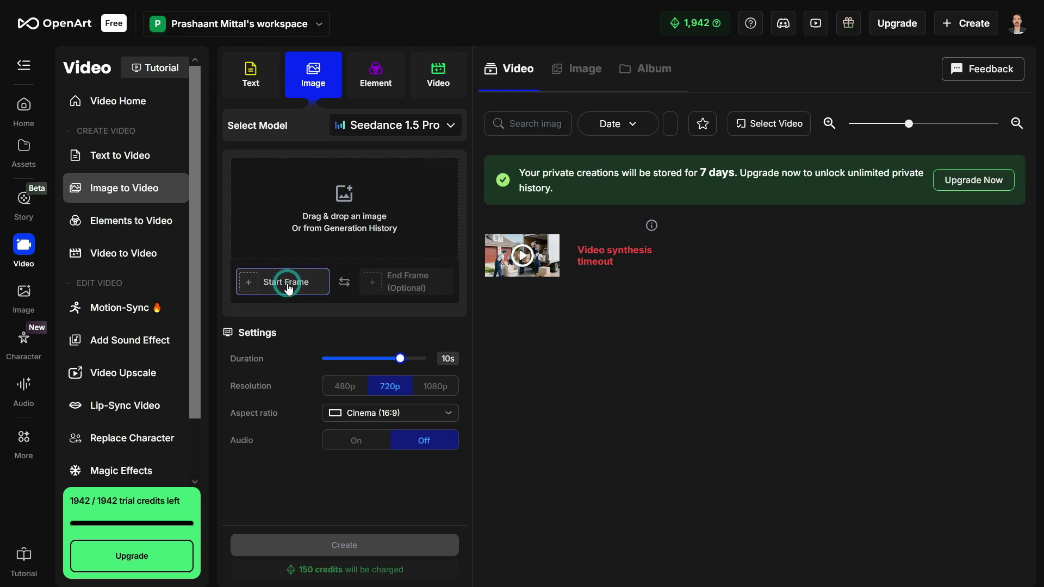
click(249, 285)
click(385, 240)
click(385, 243)
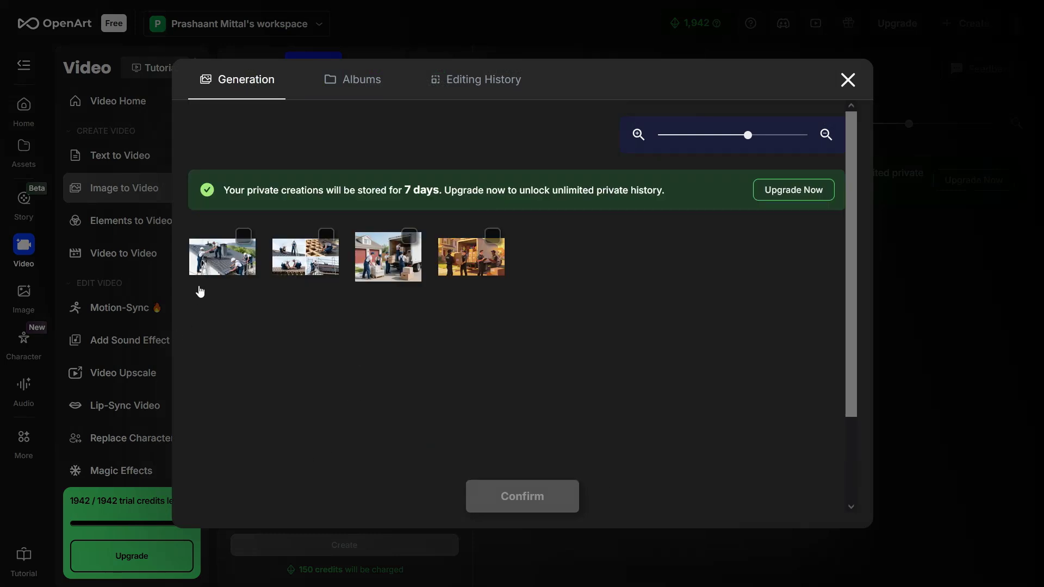
click(211, 267)
click(526, 508)
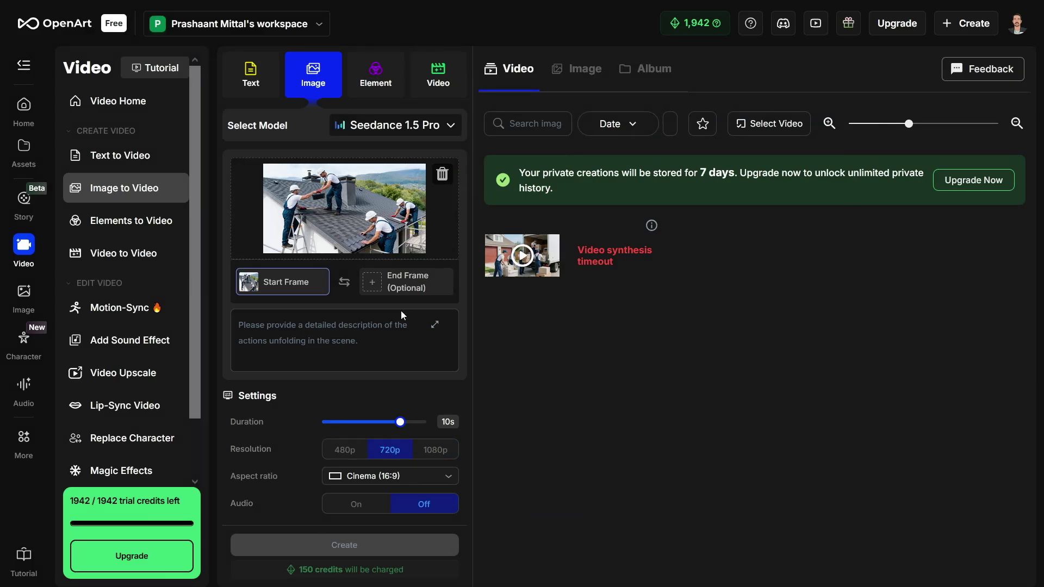
- Upload roof-1 from the Desktop as the end frame
click(373, 288)
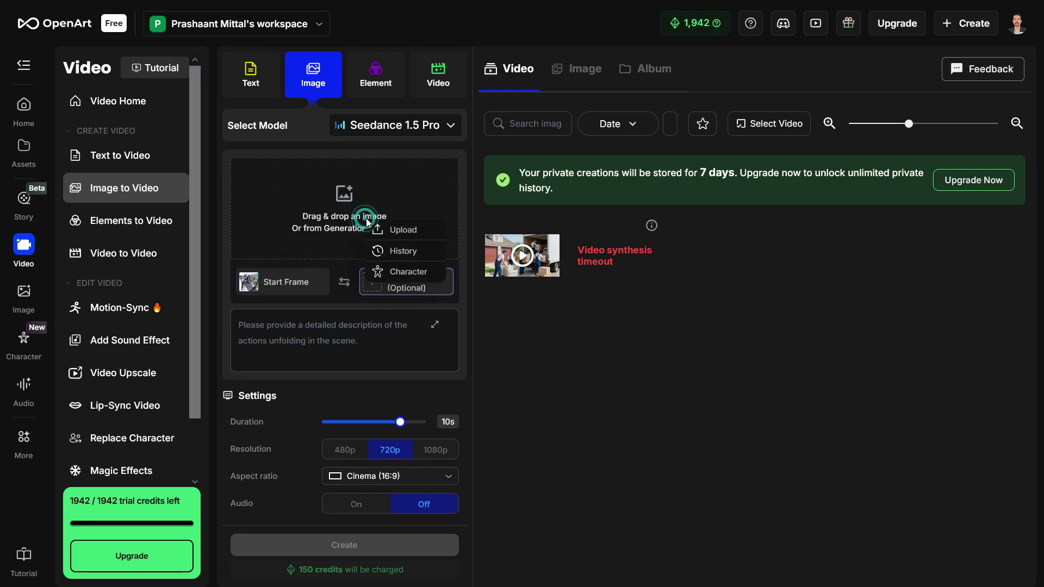
click(400, 227)
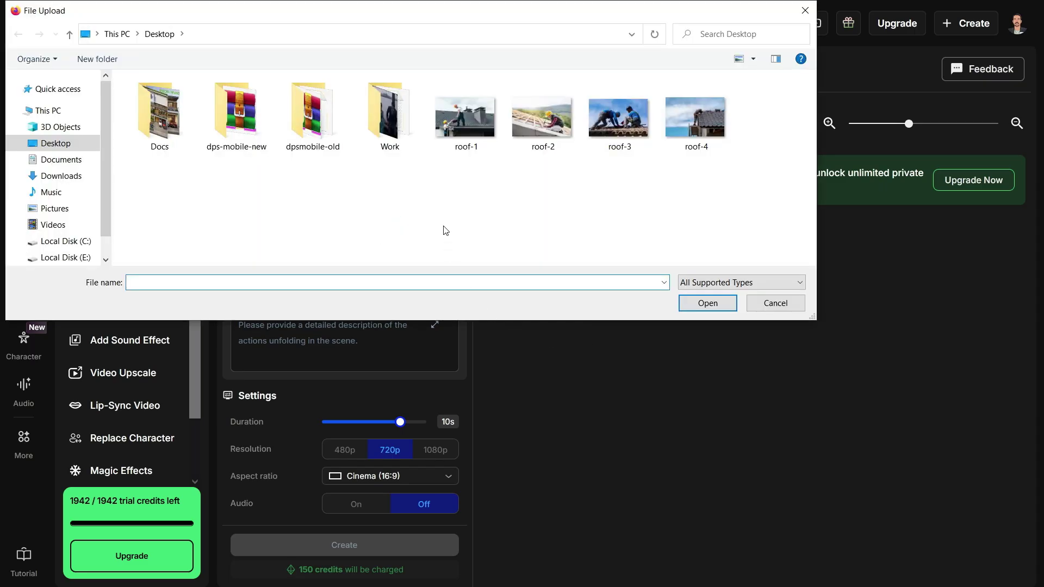
double_click(466, 116)
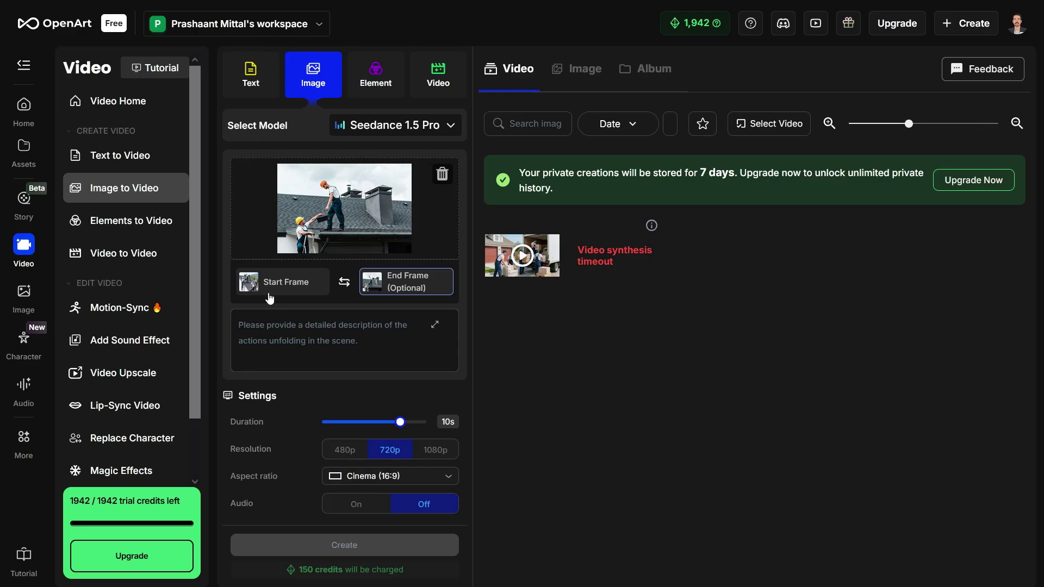
- Generate the video with a roof repair business website prompt: 4 men in same uniform repairing a house roof, repaired properly at the end
click(310, 328)
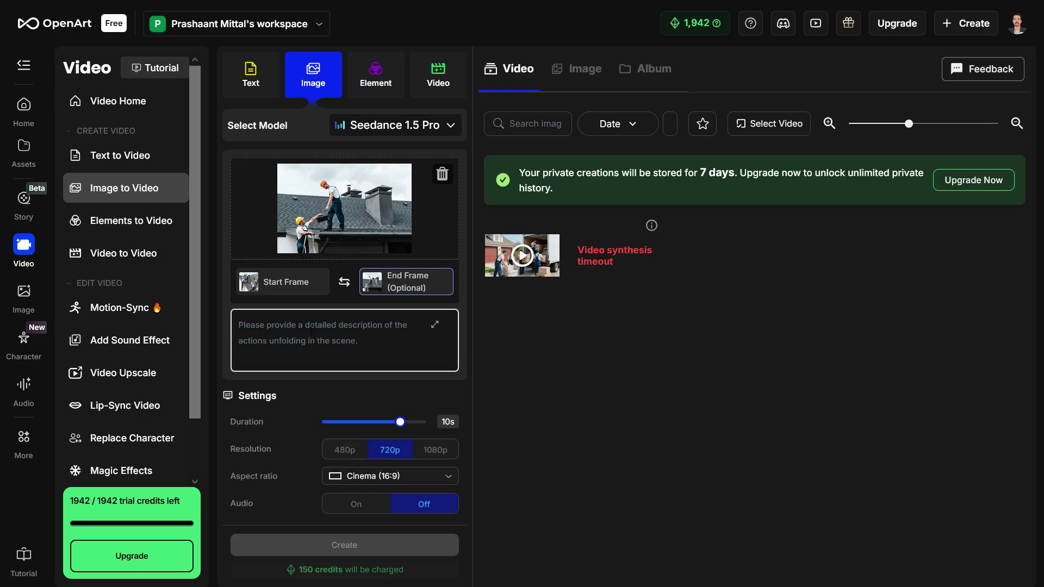
text(create a video for roof repair business website. Men in uniform are repairing the roof of a house. use 4 men in same uniform. at end of the video, the roof is repaired and men a)
scroll(345, 341, up, 1)
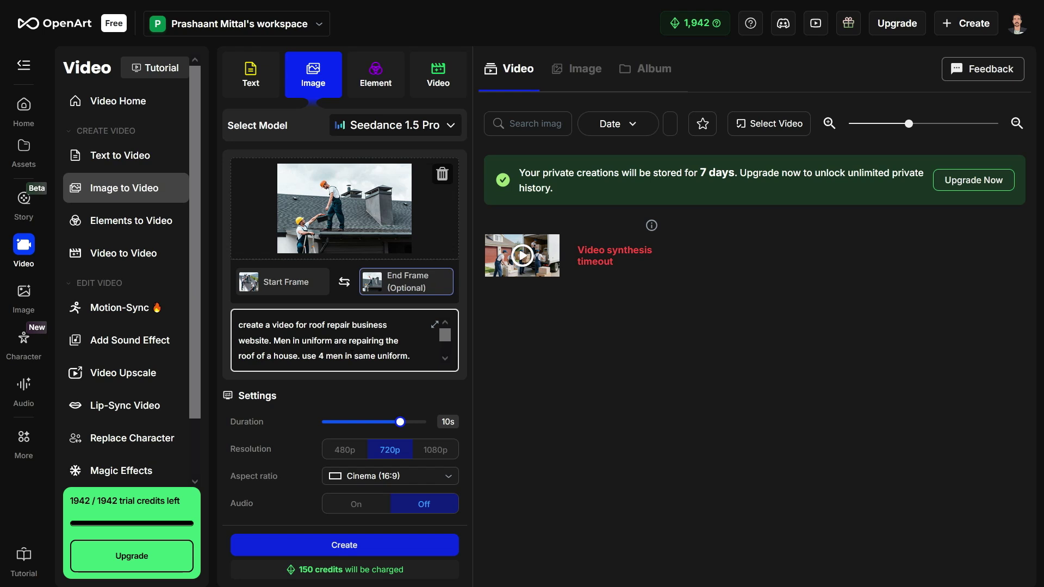
click(446, 361)
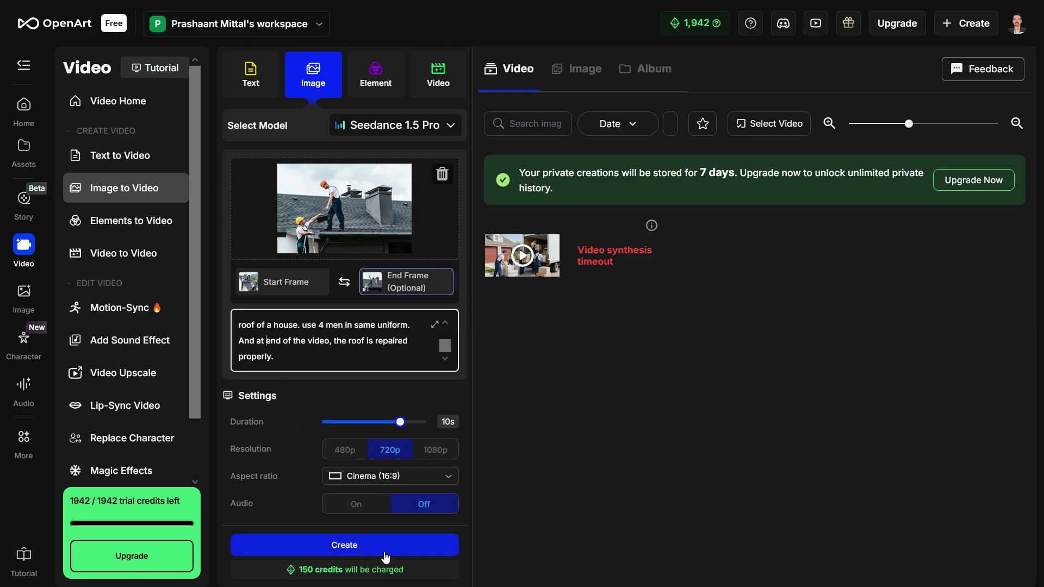
click(368, 555)
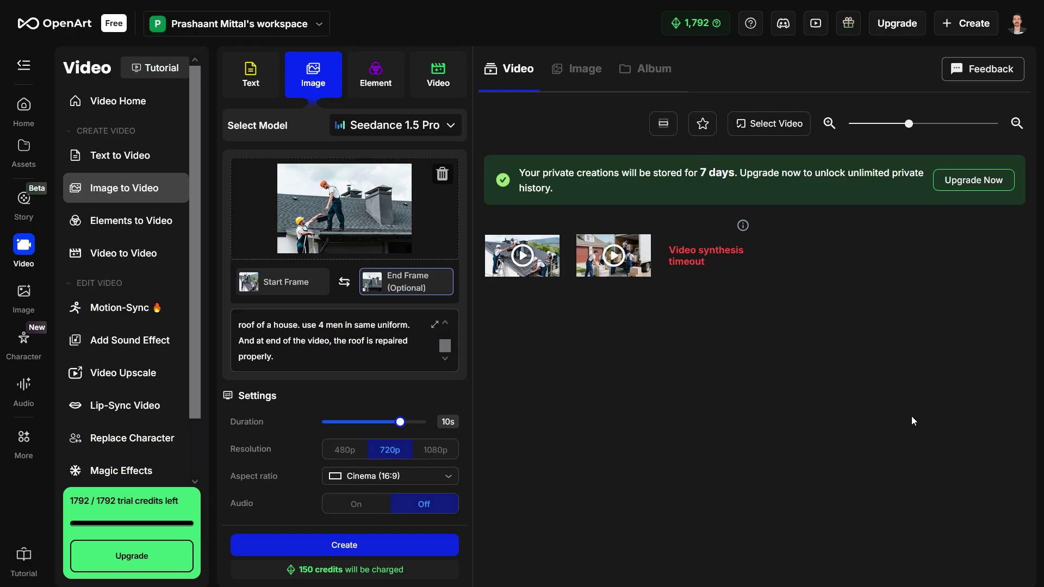
- Open the newest generated roof repair video and download it as an MP4 to the Desktop, named banner-1
mouse_move(539, 275)
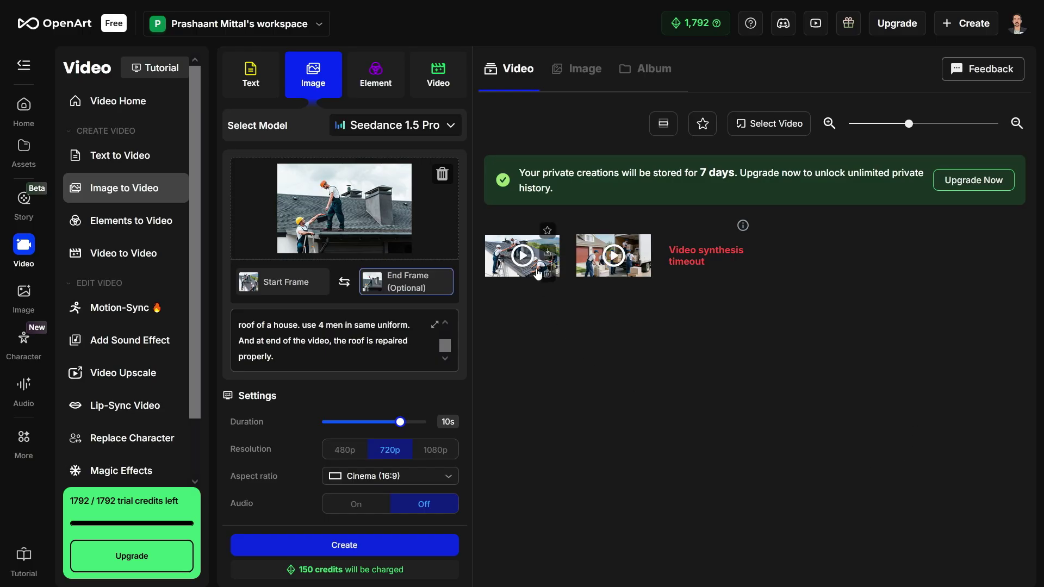
click(522, 254)
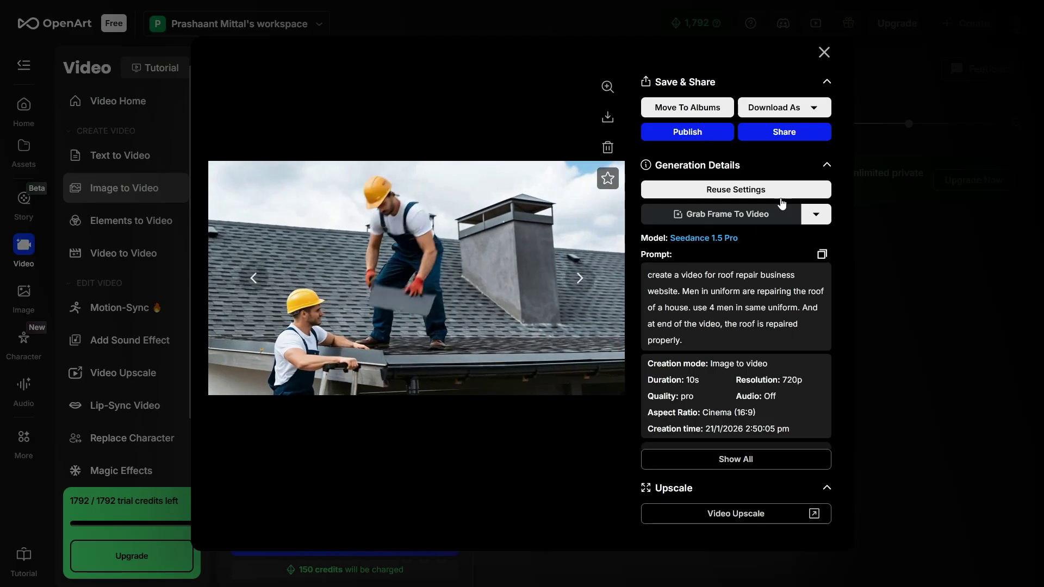
click(815, 110)
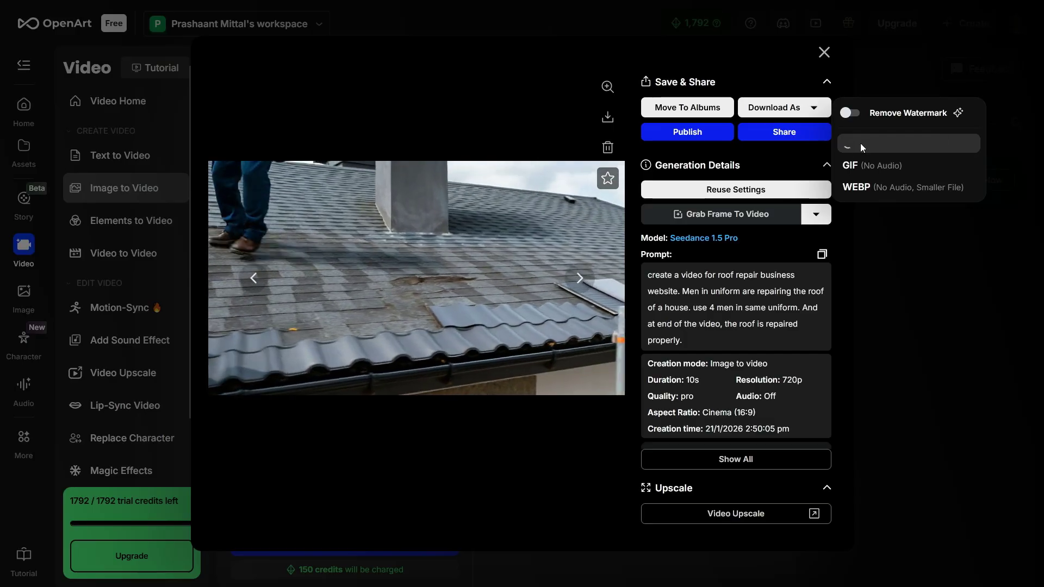
click(862, 144)
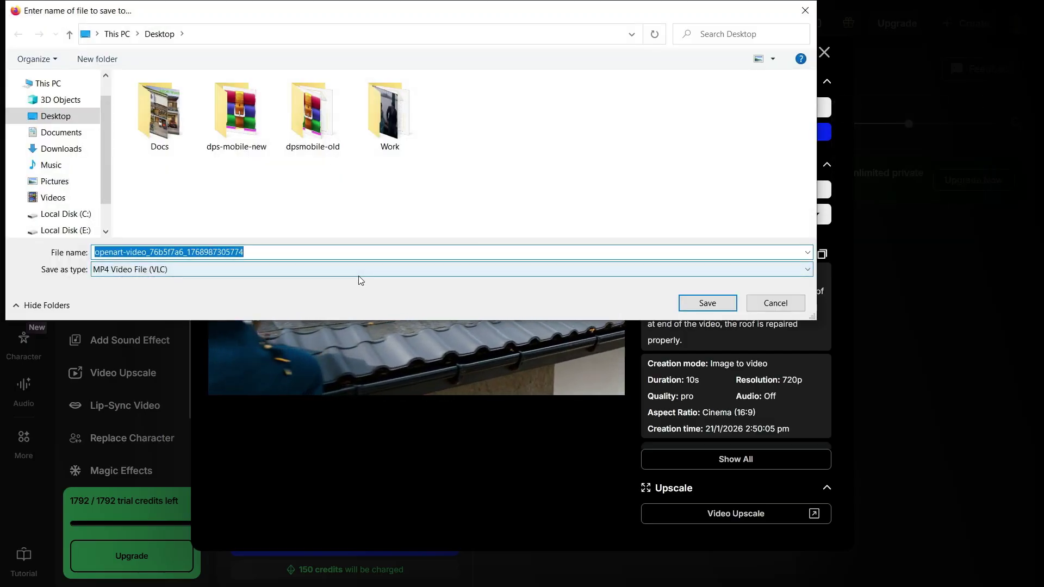
text(banner-)
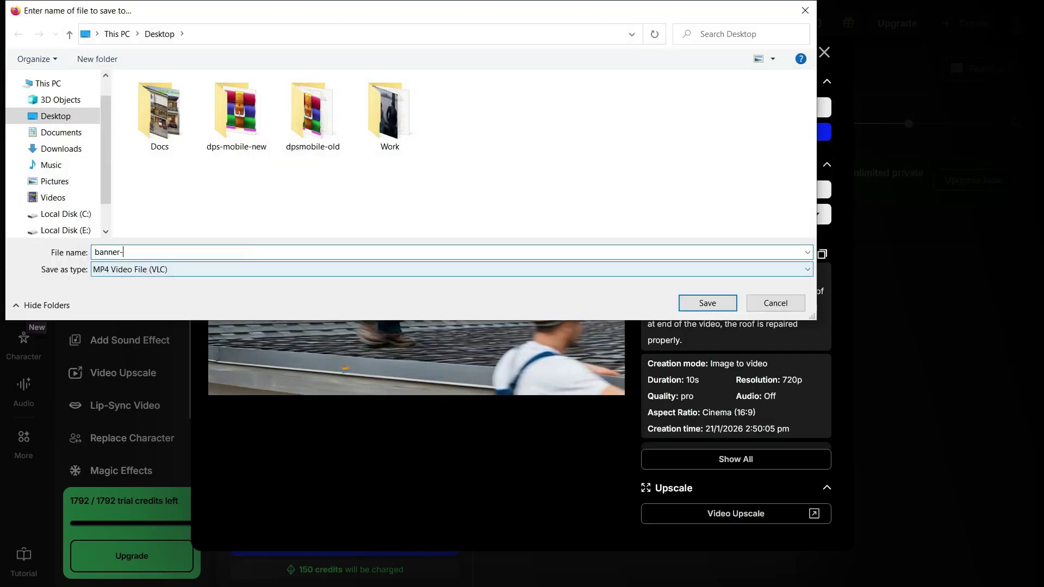
key(Return)
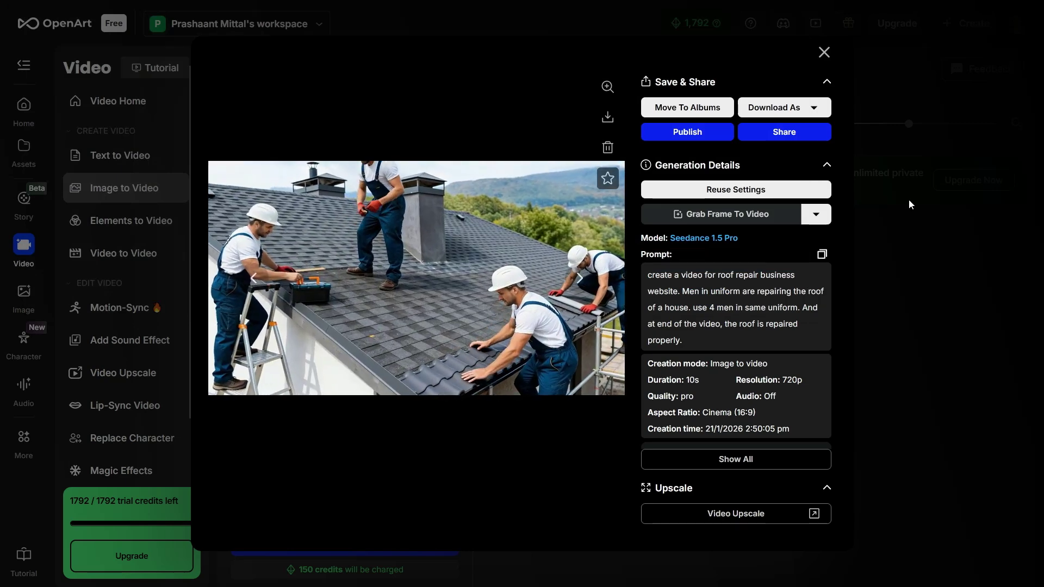
click(904, 227)
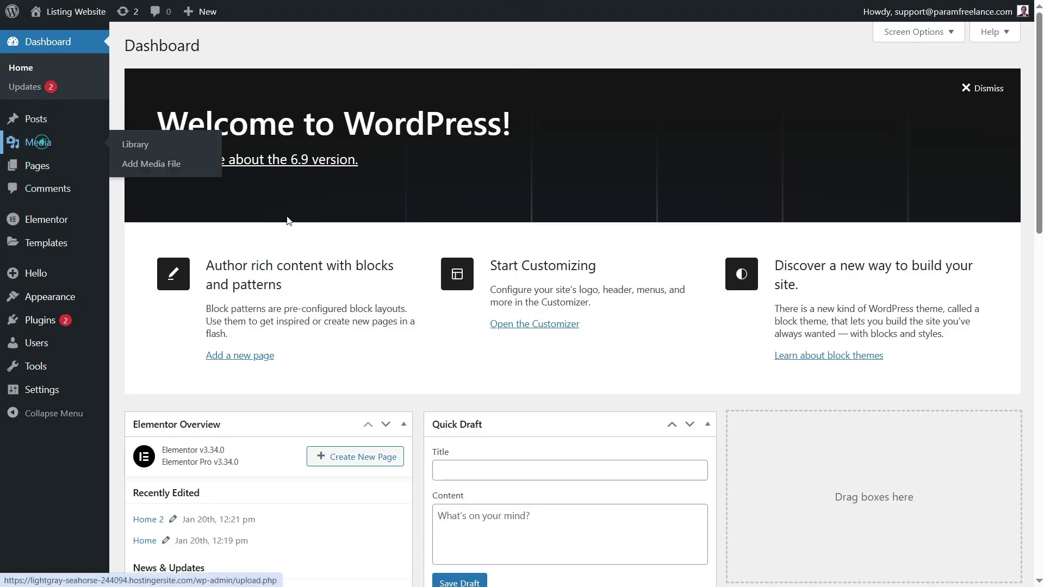
- In the WordPress site's Media Library, upload the banner-1.mp4 video file
click(34, 142)
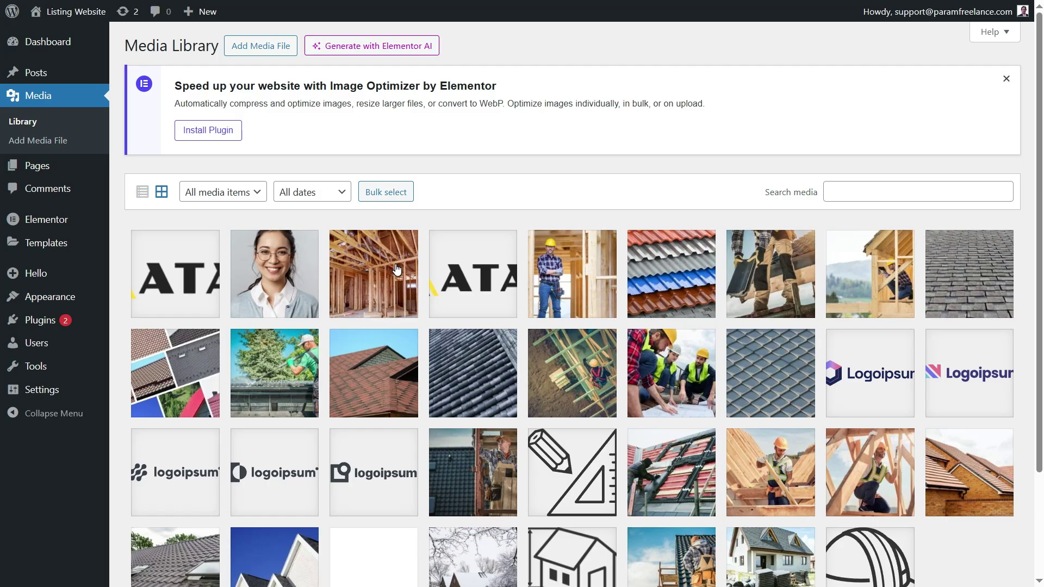
click(253, 49)
click(593, 255)
double_click(478, 128)
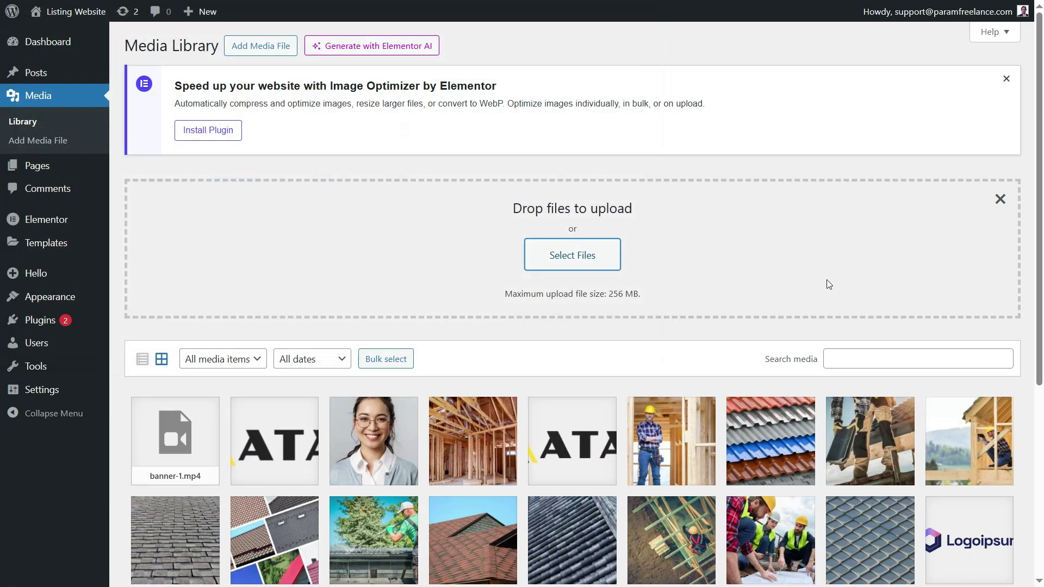
- Copy the file URL of the uploaded banner-1.mp4 and close its attachment details
click(178, 434)
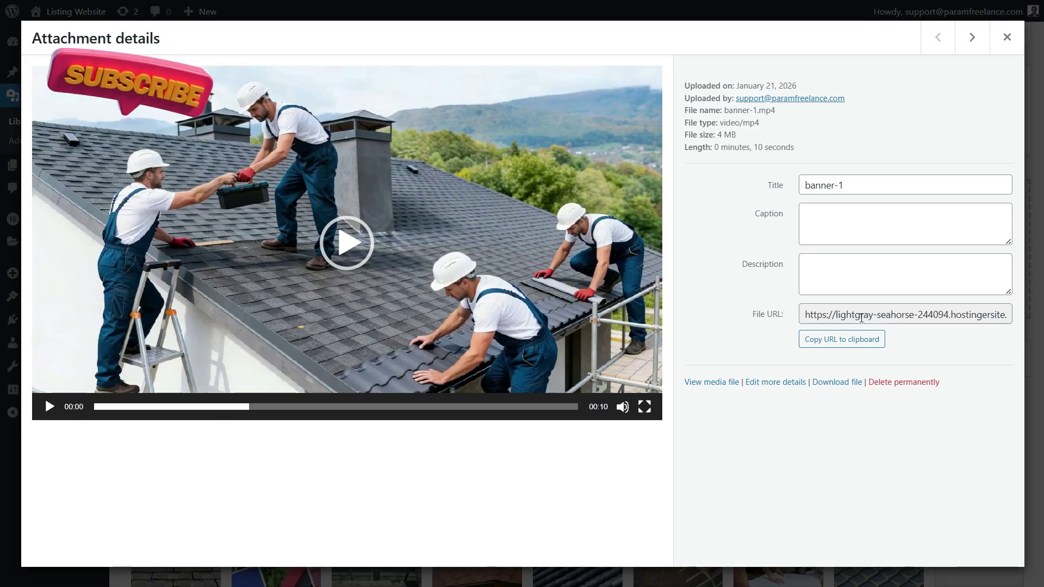
click(867, 315)
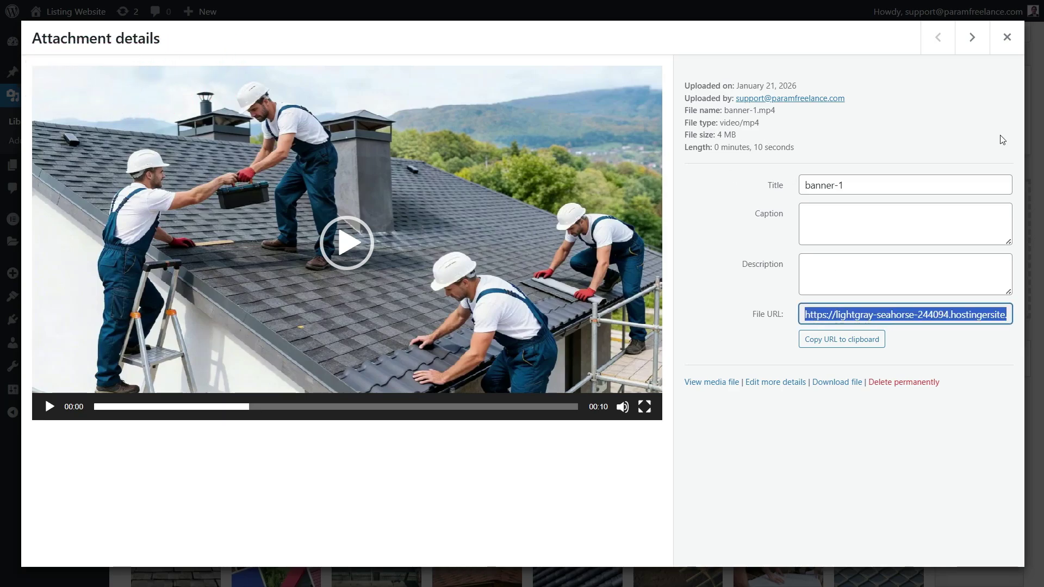
click(1007, 37)
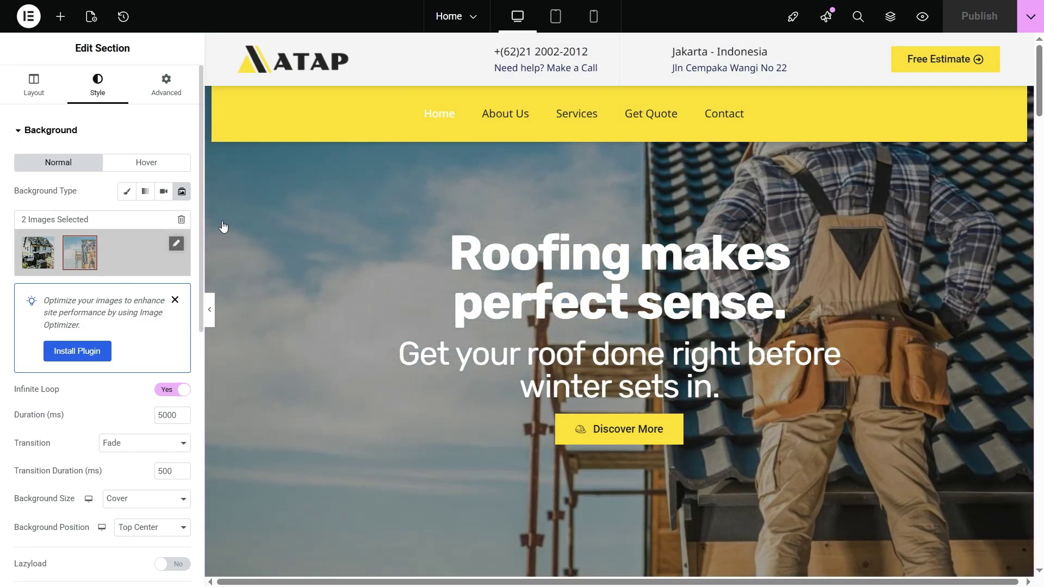
- In the Elementor editor of the Home page, set the hero section's background type to Video, with the copied banner-1.mp4 URL as its link
click(891, 16)
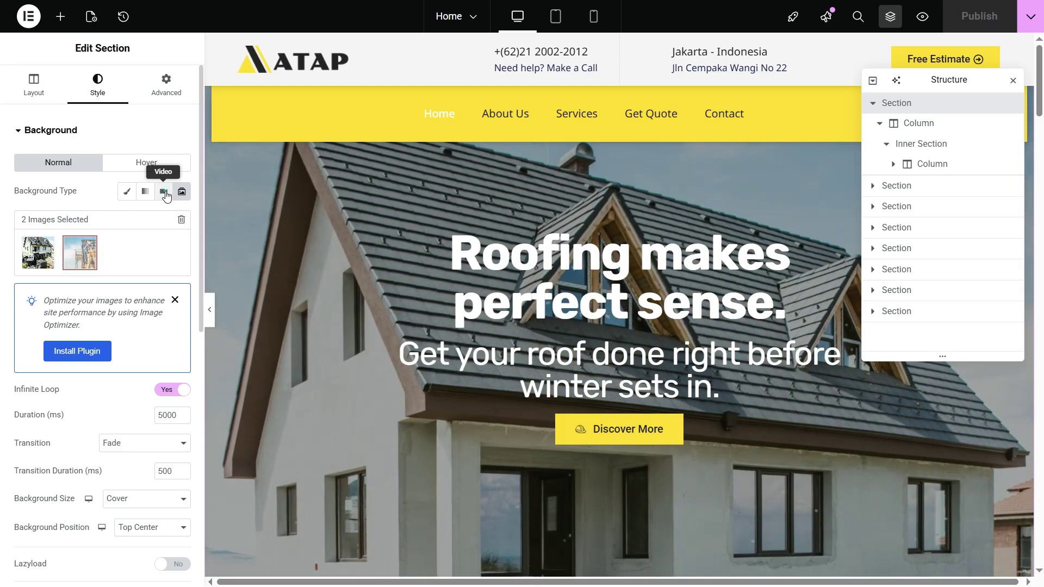
click(164, 191)
click(87, 265)
key(ctrl+v)
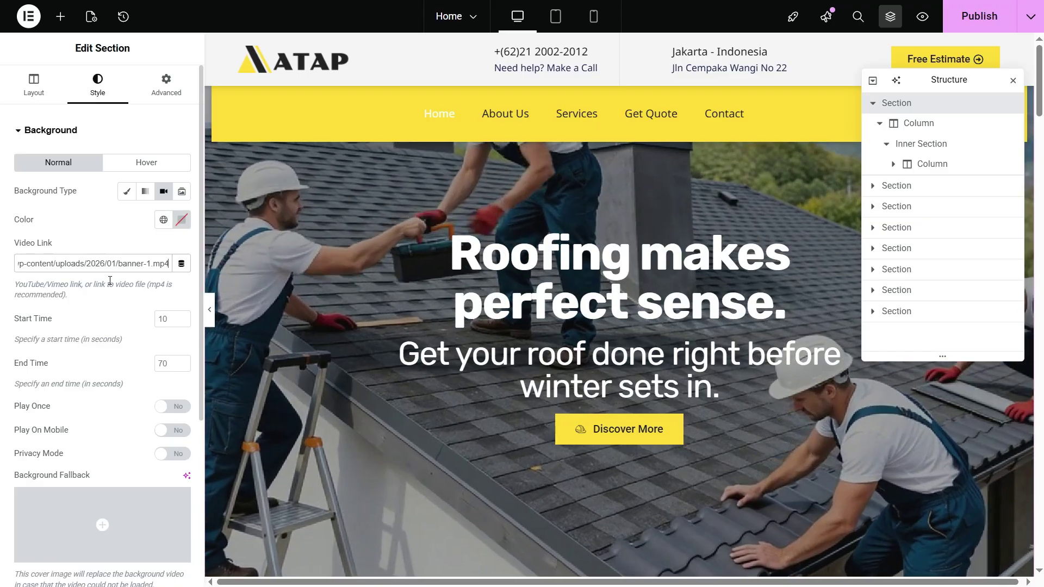
- Enable Play On Mobile for the hero section's background video
scroll(87, 282, down, 2)
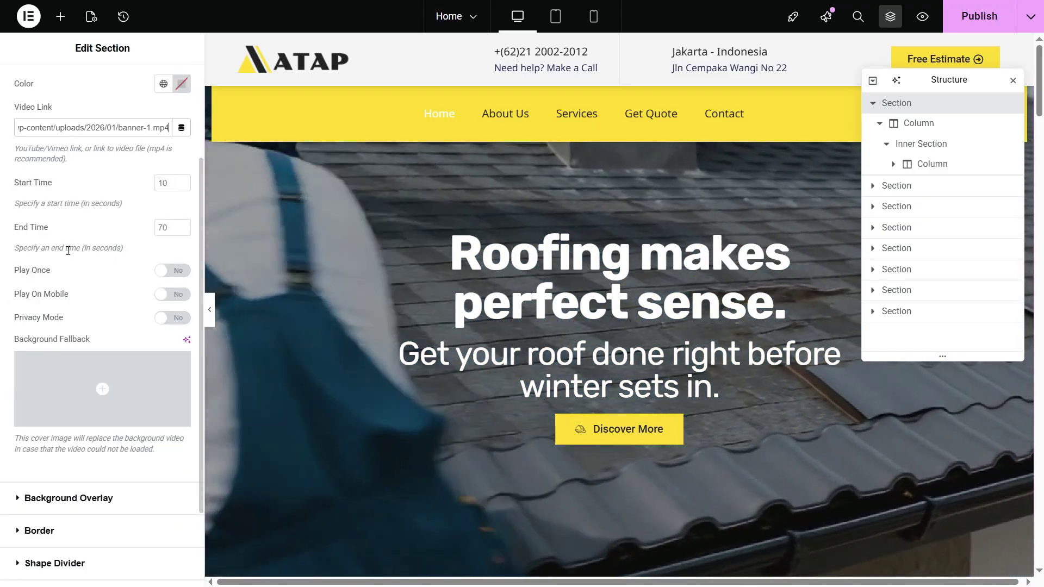
click(173, 295)
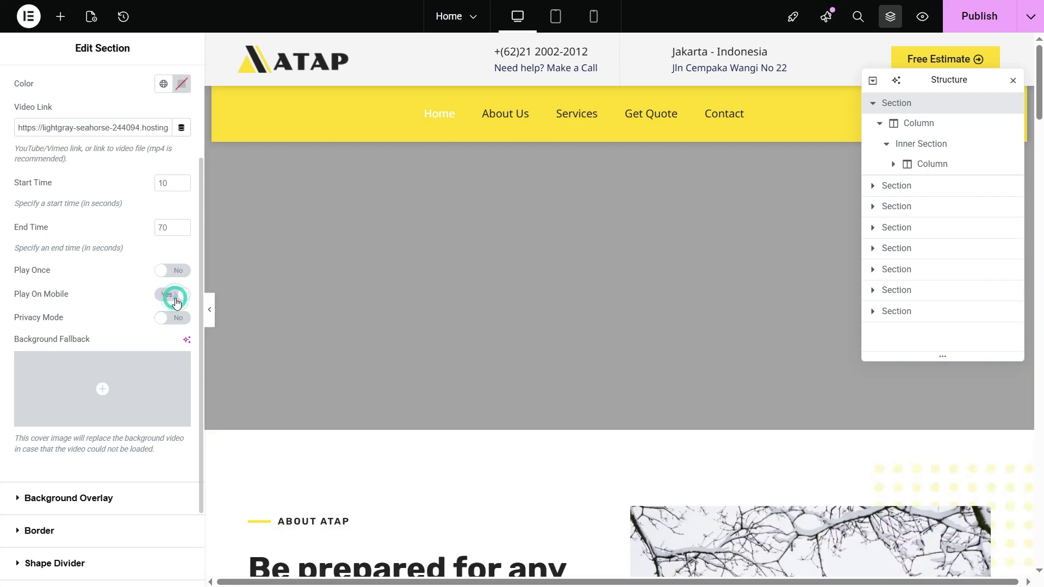
scroll(68, 309, down, 2)
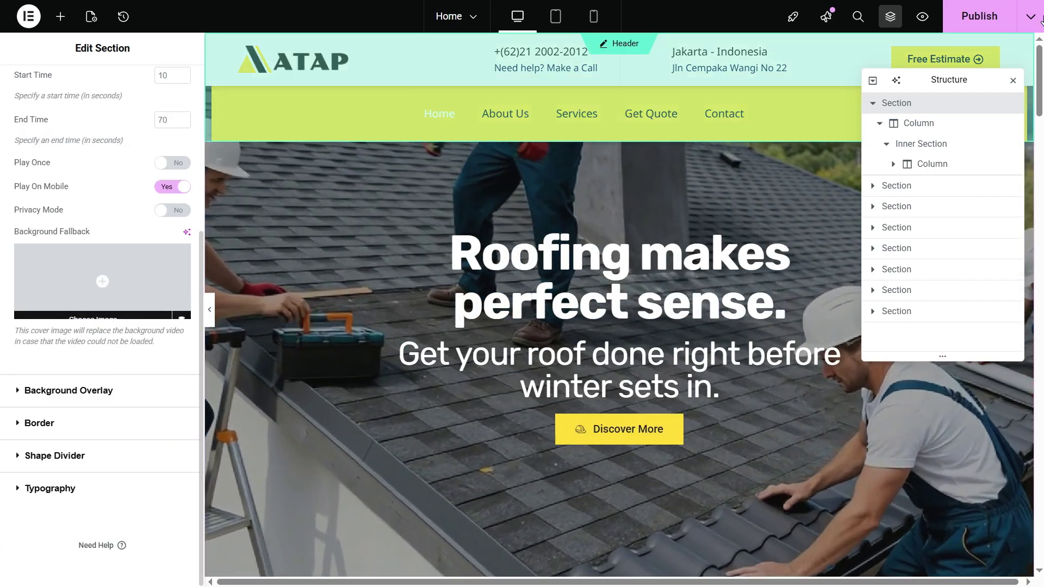
- Publish the Home page changes and view the live page
click(968, 19)
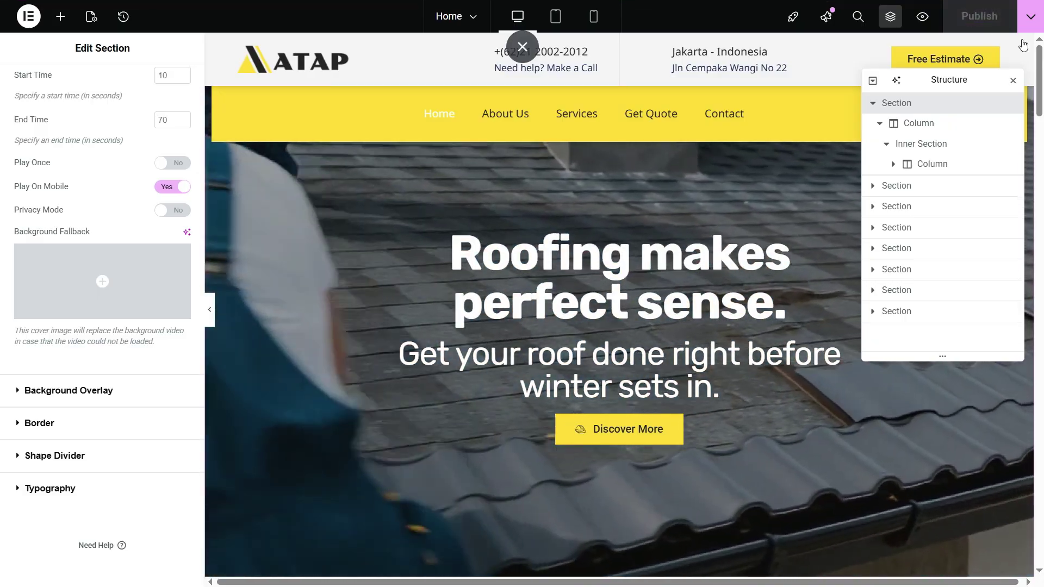
click(1031, 16)
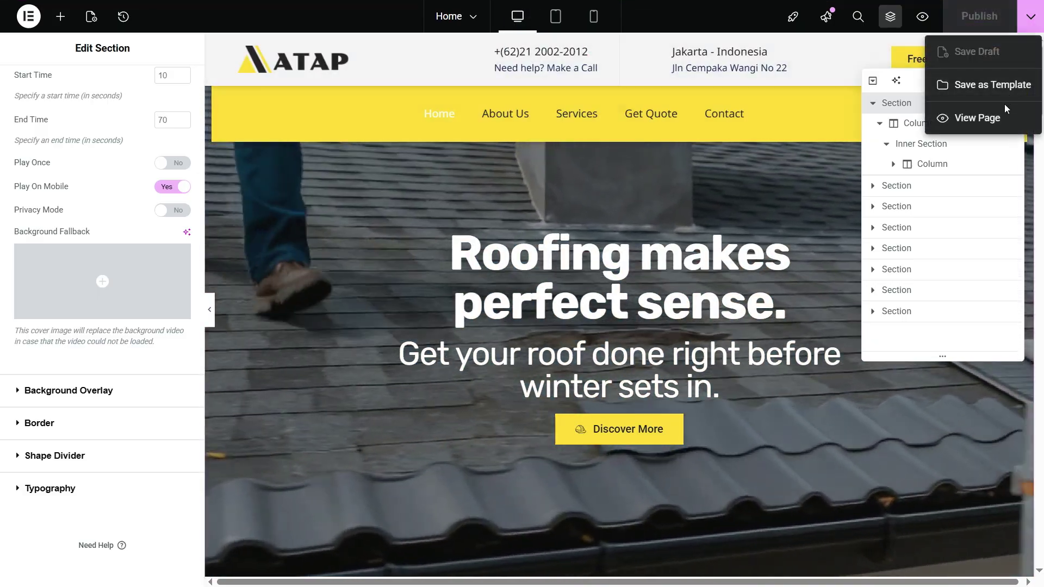
click(994, 121)
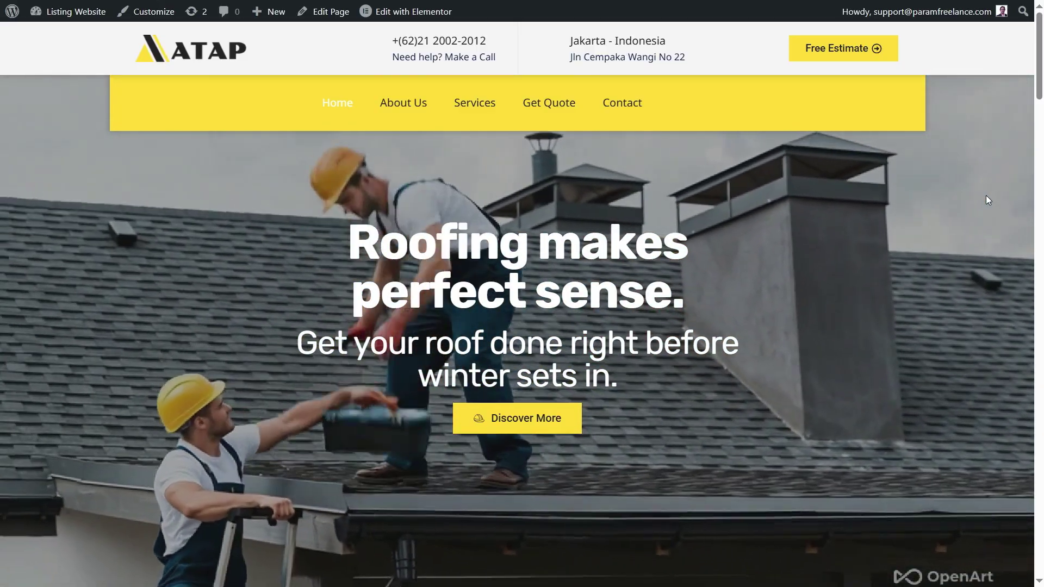
- Switch to the OpenArt pricing page to examine the available subscription plans
key(ctrl+Tab)
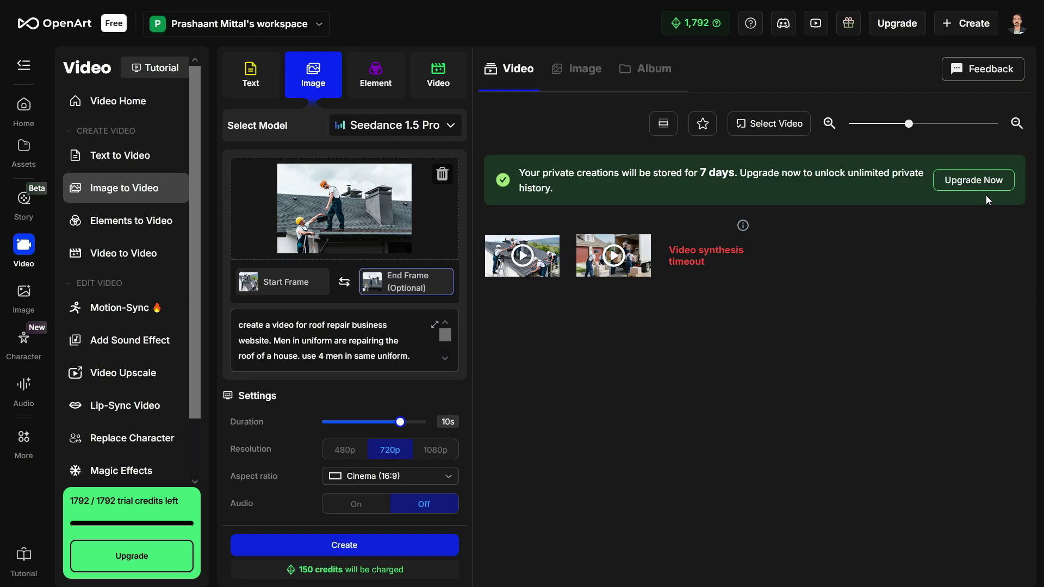
key(ctrl+Tab)
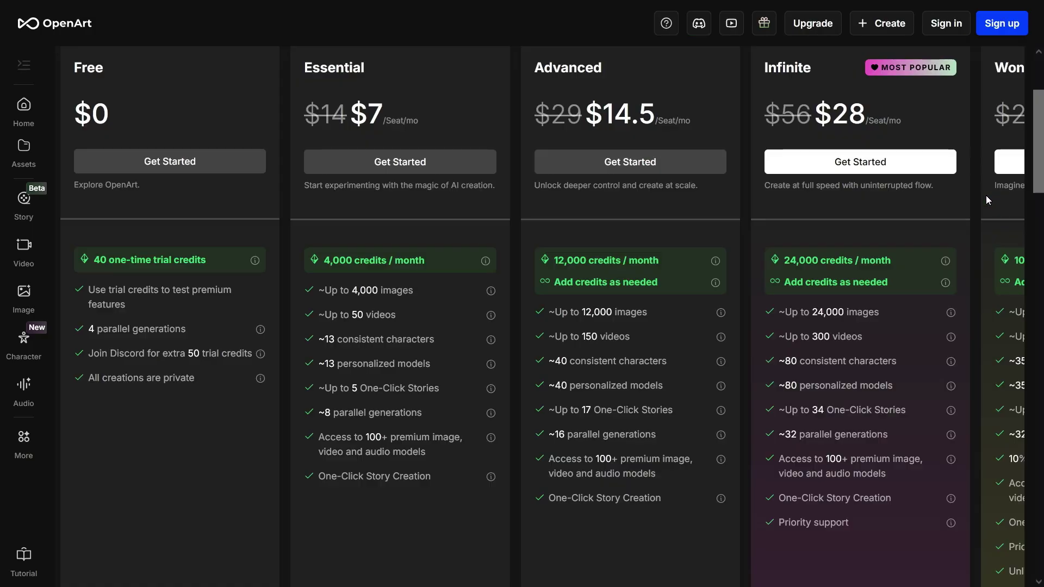